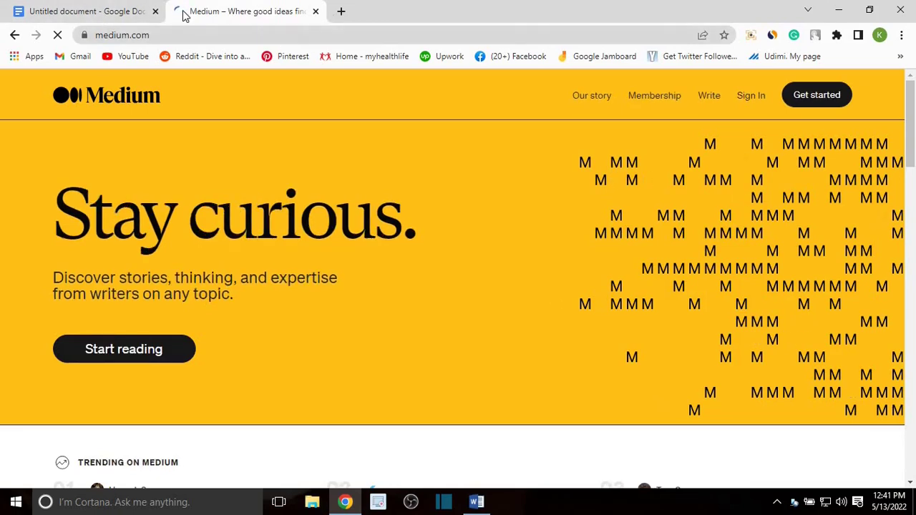
Step: Open the Upwork bookmark in a new tab and switch to it
{"action": "right_click", "coordinate": [422, 56]}
{"action": "left_click", "coordinate": [385, 68]}
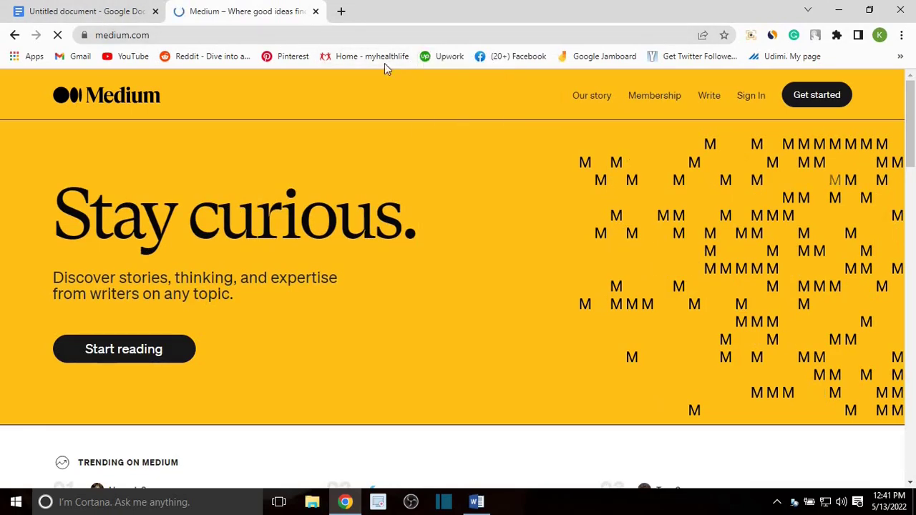
{"action": "left_click", "coordinate": [420, 19]}
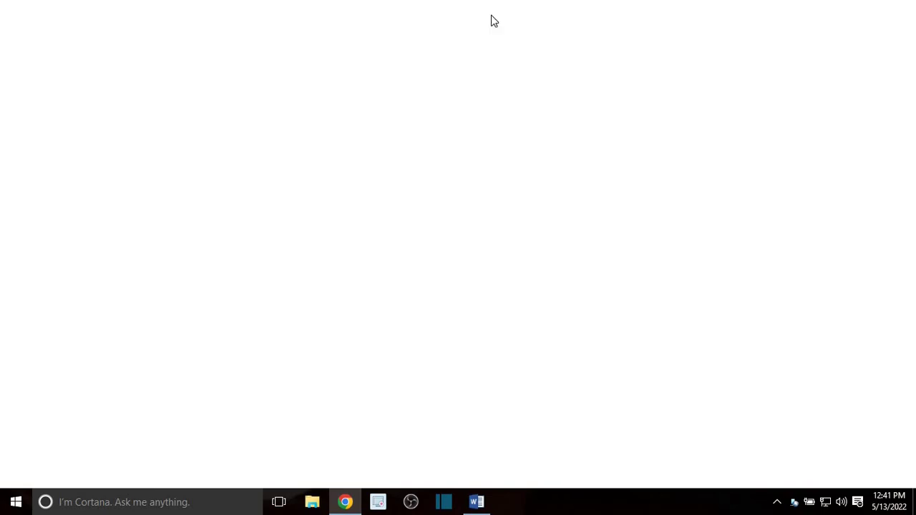
Step: Open another new tab and go to fiver.com
{"action": "left_click", "coordinate": [502, 11]}
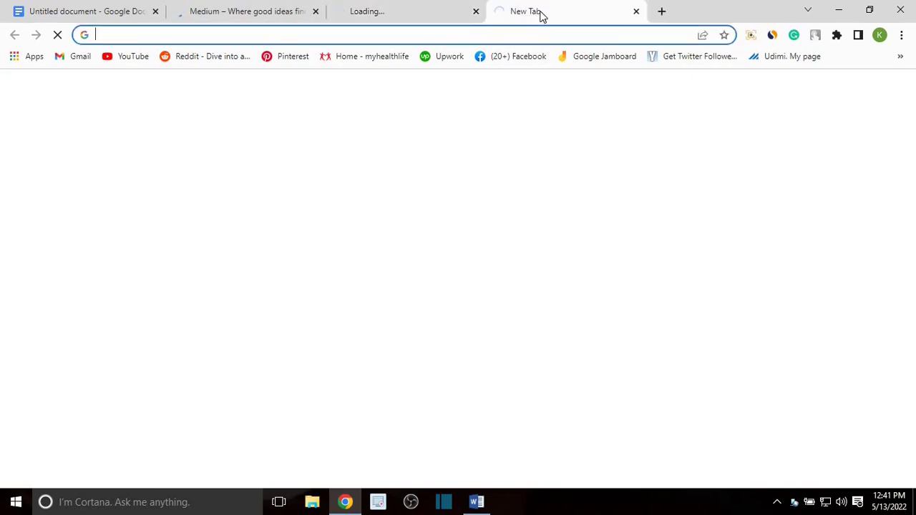
{"action": "left_click", "coordinate": [456, 31]}
{"action": "type", "text": "fiver"}
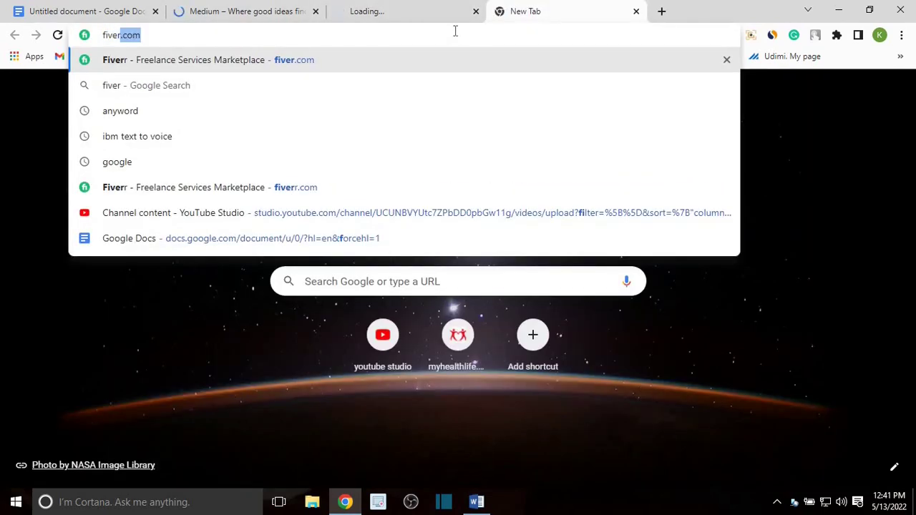
{"action": "type", "text": ".com"}
{"action": "key", "text": "Return"}
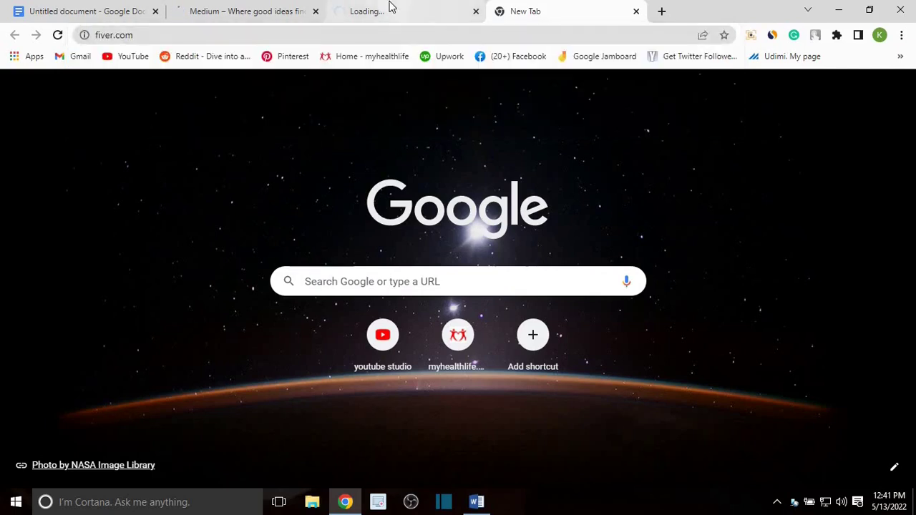
{"action": "left_click", "coordinate": [391, 9]}
{"action": "left_click", "coordinate": [564, 8]}
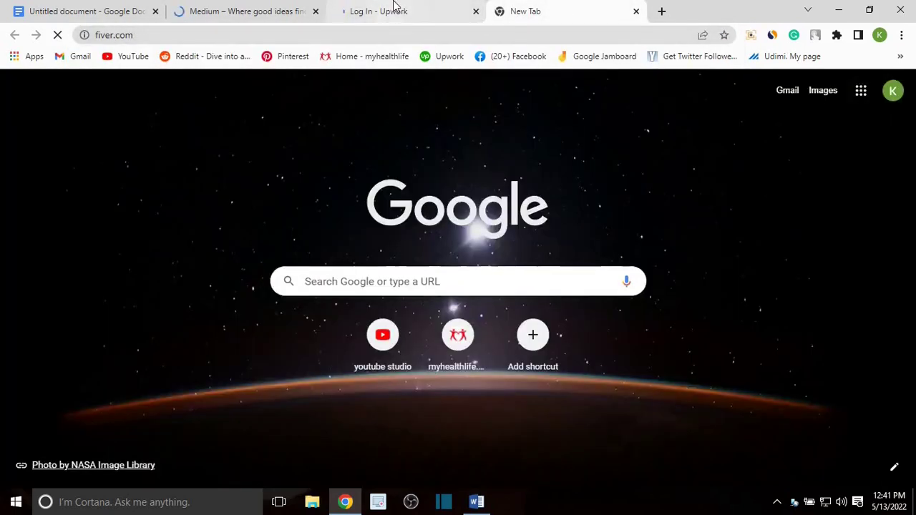
Step: Continue the Upwork login with the saved account e-mail, then check the Fiverr tab
{"action": "left_click", "coordinate": [401, 11]}
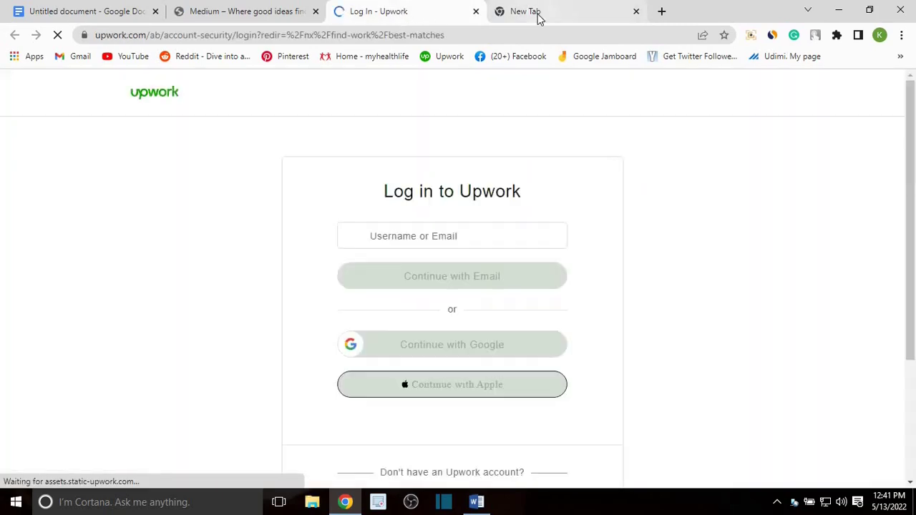
{"action": "left_click", "coordinate": [474, 246]}
{"action": "left_click", "coordinate": [467, 265]}
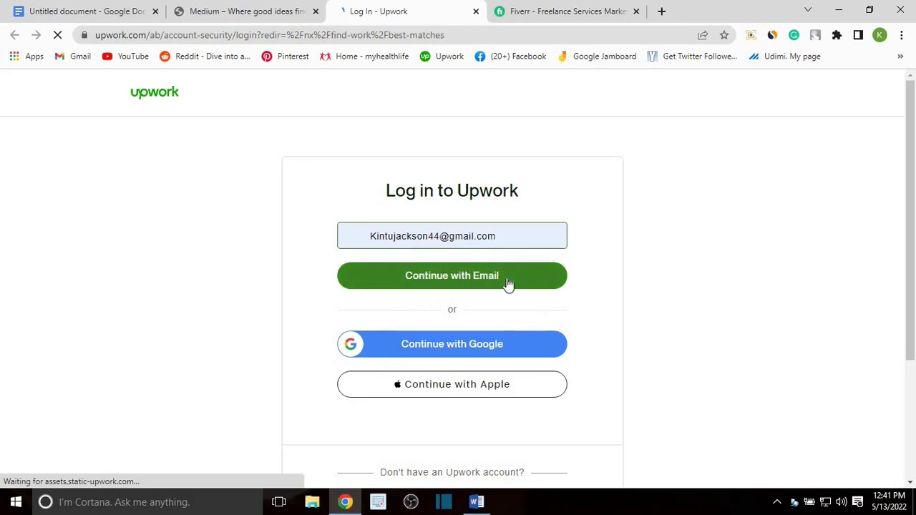
{"action": "left_click", "coordinate": [501, 282]}
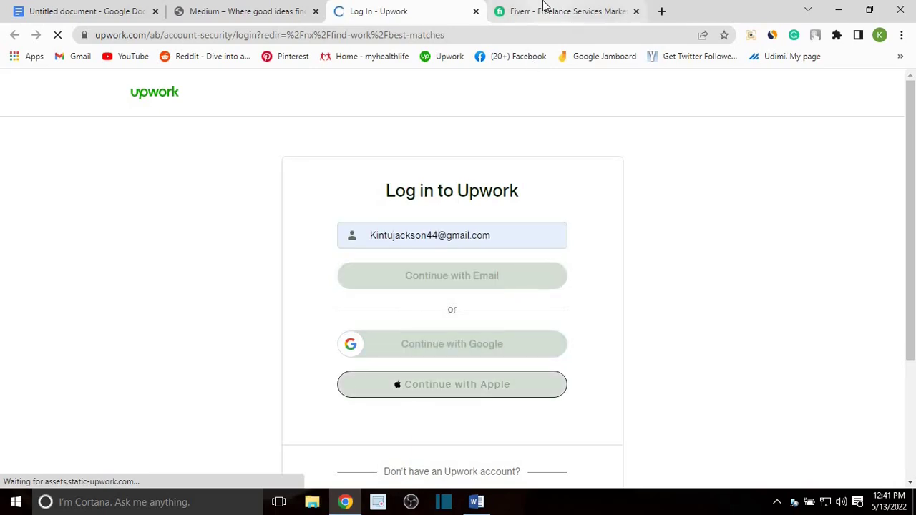
{"action": "left_click", "coordinate": [544, 11]}
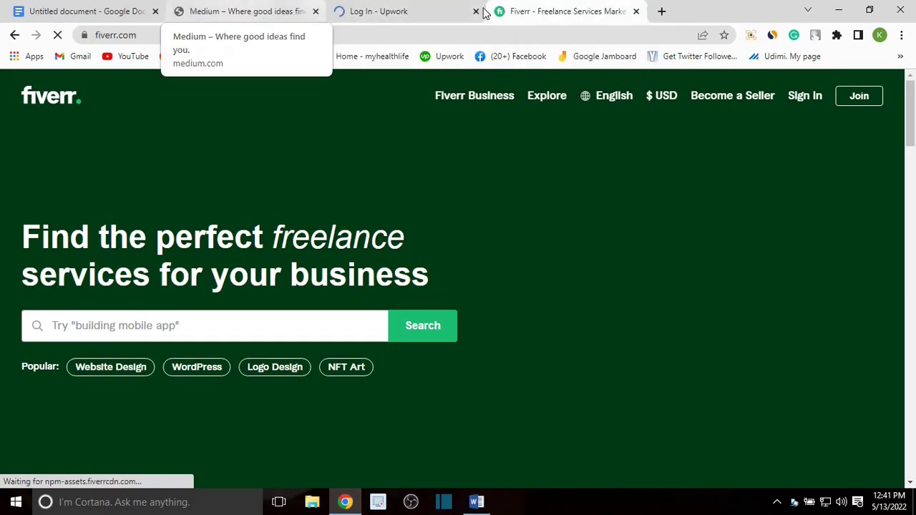
{"action": "left_click", "coordinate": [372, 11]}
{"action": "left_click", "coordinate": [215, 11]}
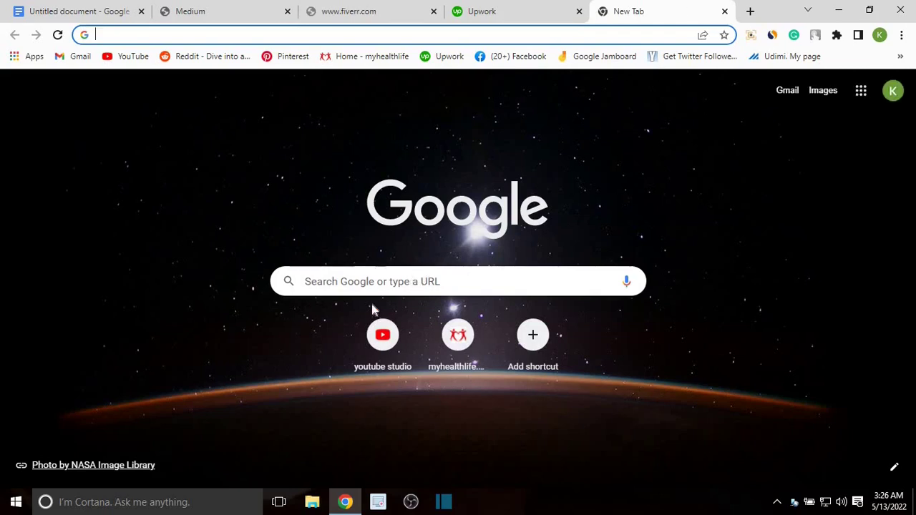
Step: Search Google for 'anywordai' and open the Anyword AI Copywriter login result
{"action": "left_click", "coordinate": [355, 288]}
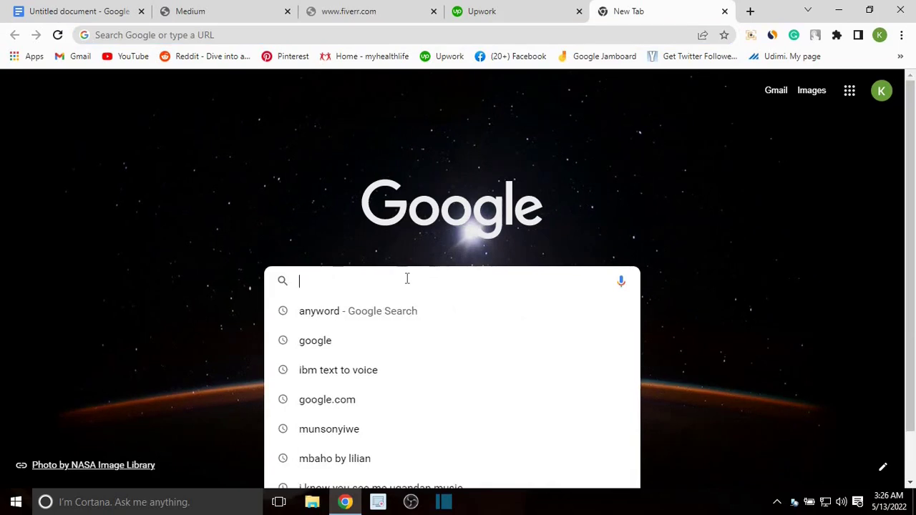
{"action": "type", "text": "anyword"}
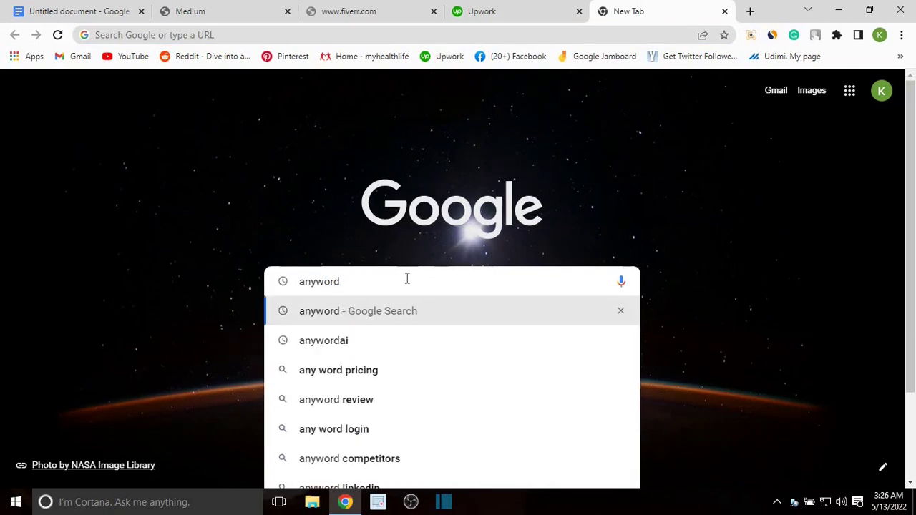
{"action": "type", "text": "ai"}
{"action": "key", "text": "Return"}
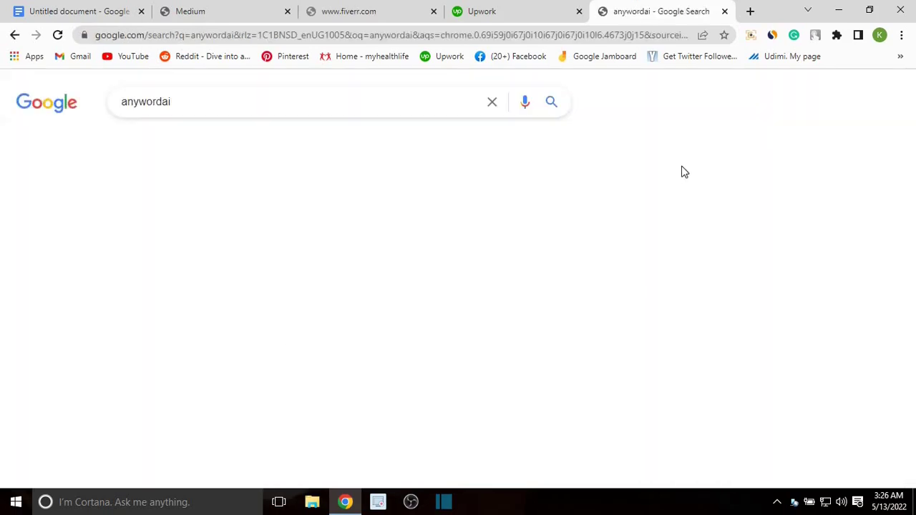
{"action": "scroll", "coordinate": [296, 225], "scroll_direction": "down", "scroll_amount": 3}
{"action": "scroll", "coordinate": [285, 248], "scroll_direction": "down", "scroll_amount": 3}
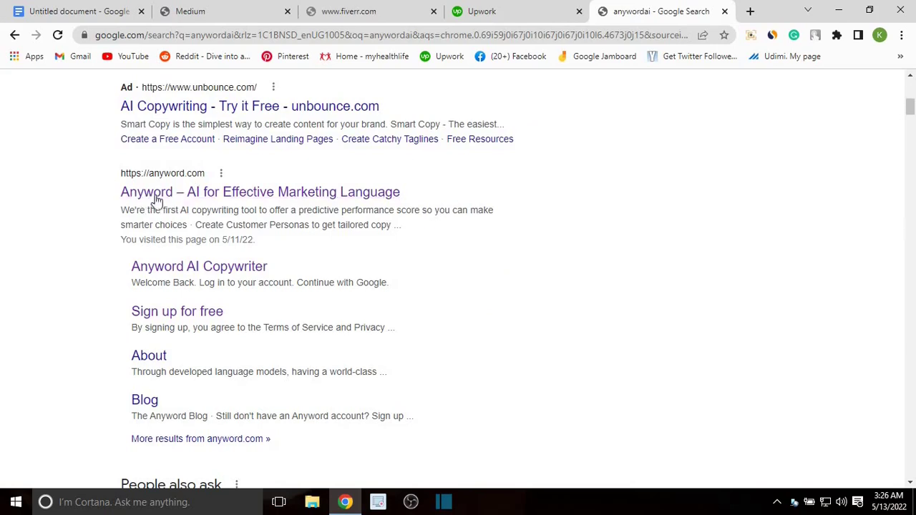
{"action": "left_click", "coordinate": [227, 269]}
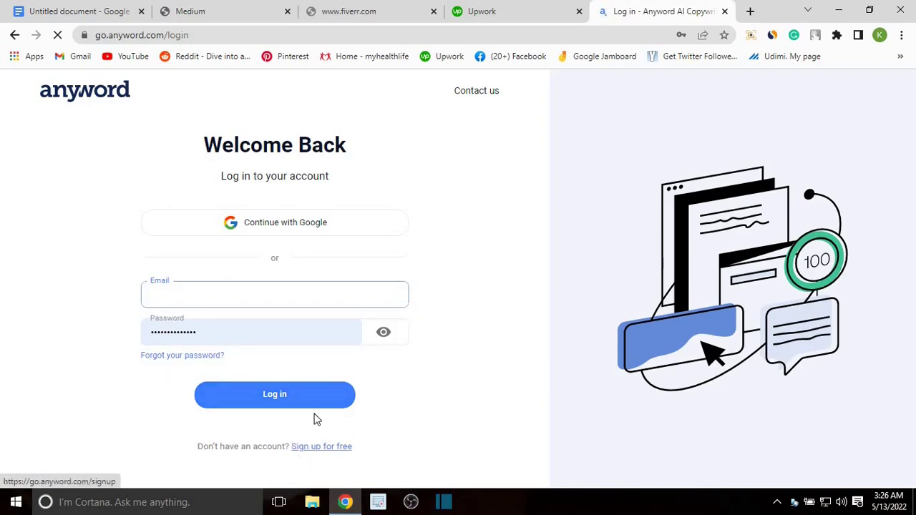
Step: Log in to Anyword using the saved account e-mail from autofill
{"action": "left_click", "coordinate": [207, 292]}
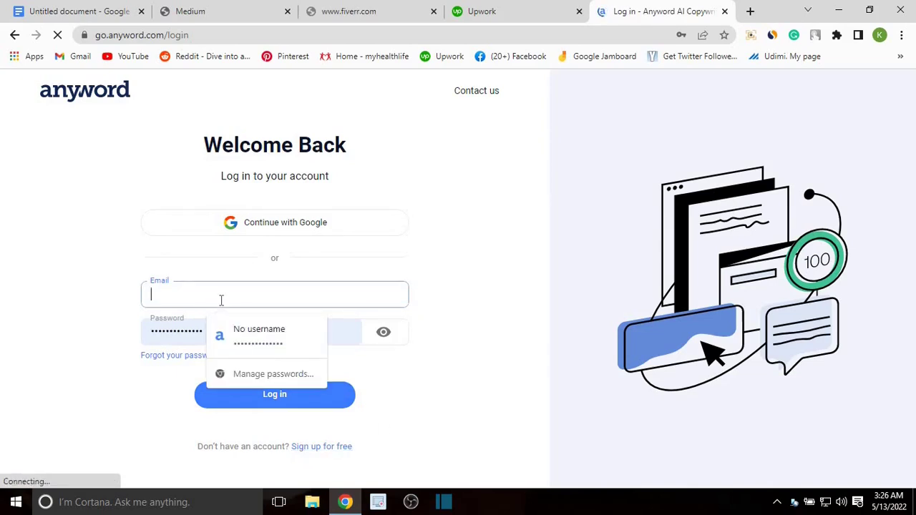
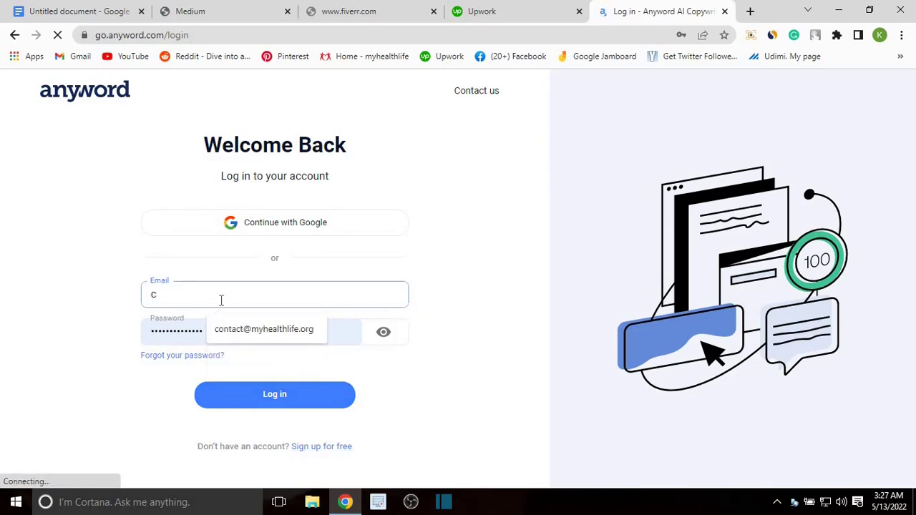
{"action": "left_click", "coordinate": [291, 331]}
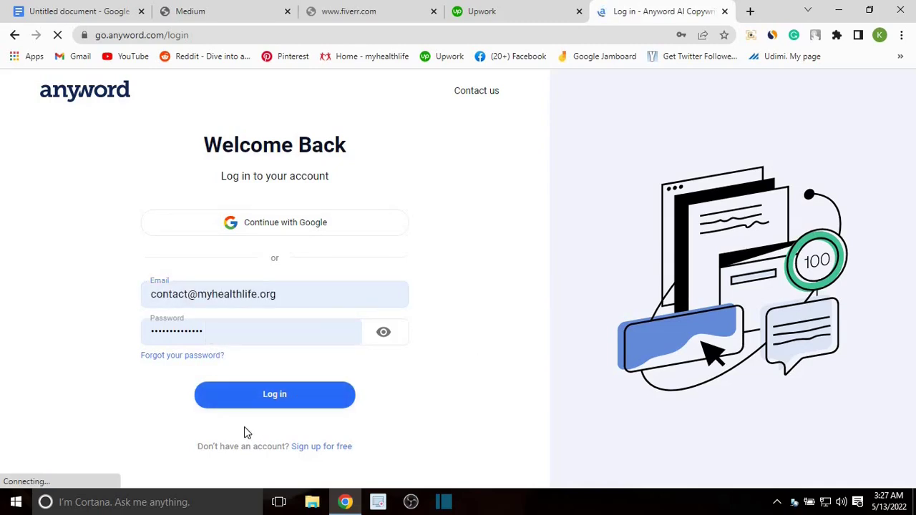
{"action": "left_click", "coordinate": [298, 399]}
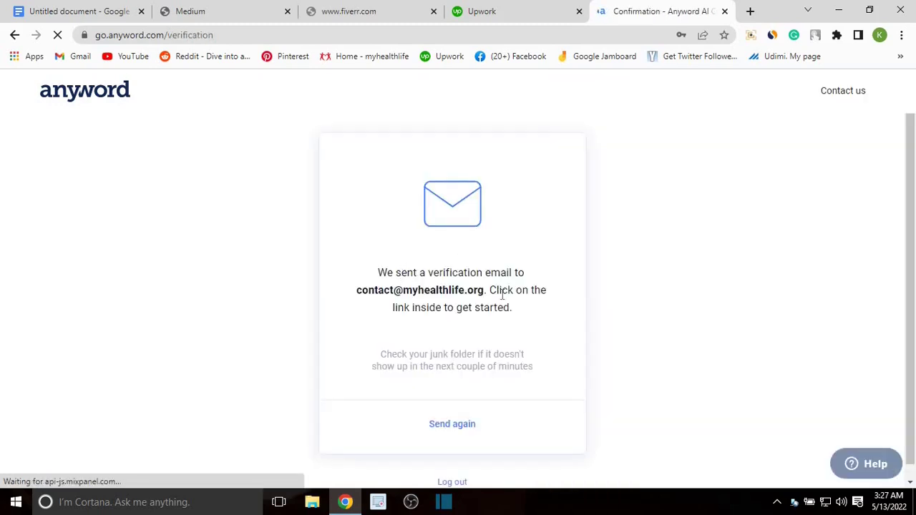
{"action": "left_click", "coordinate": [748, 11]}
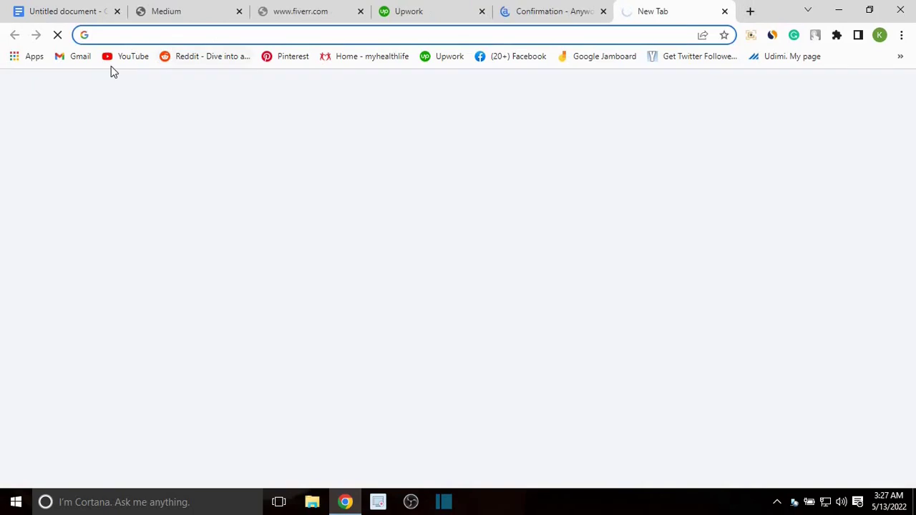
Step: In Gmail, open Anyword's verification email and follow its Verify email address link
{"action": "left_click", "coordinate": [72, 57]}
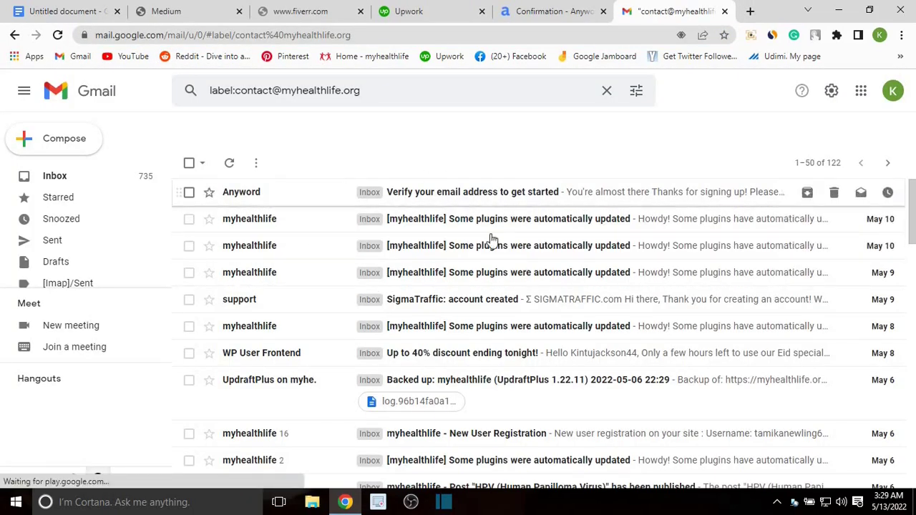
{"action": "left_click", "coordinate": [423, 195]}
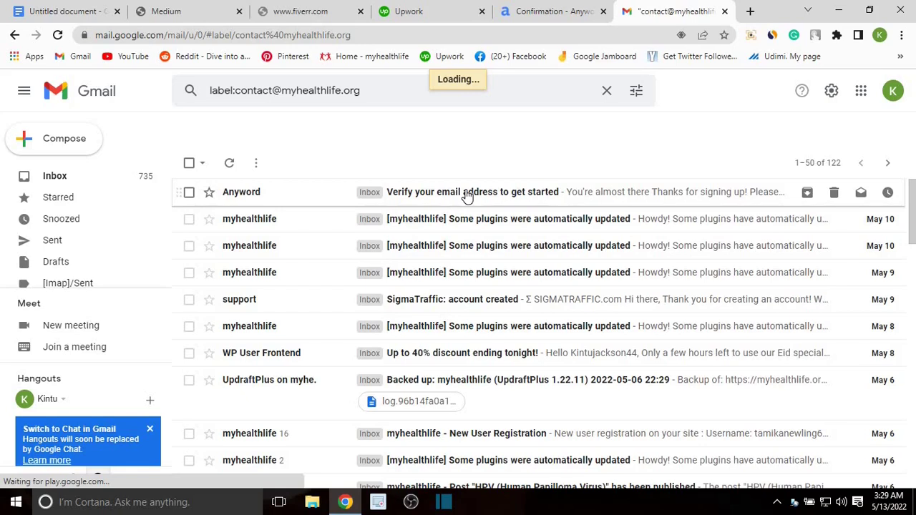
{"action": "left_click", "coordinate": [540, 291]}
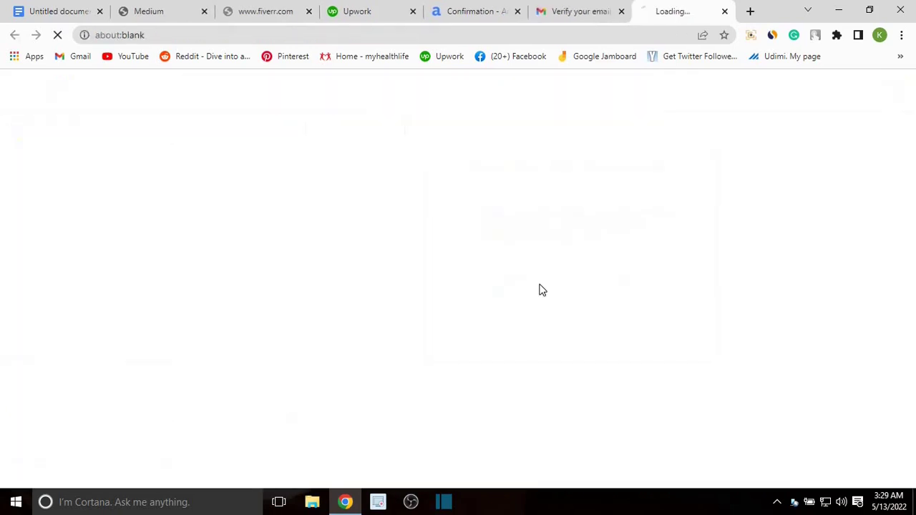
{"action": "left_click", "coordinate": [575, 8]}
Step: Start Anyword onboarding and choose Copywriter and Email Marketer as roles
{"action": "left_click", "coordinate": [684, 9]}
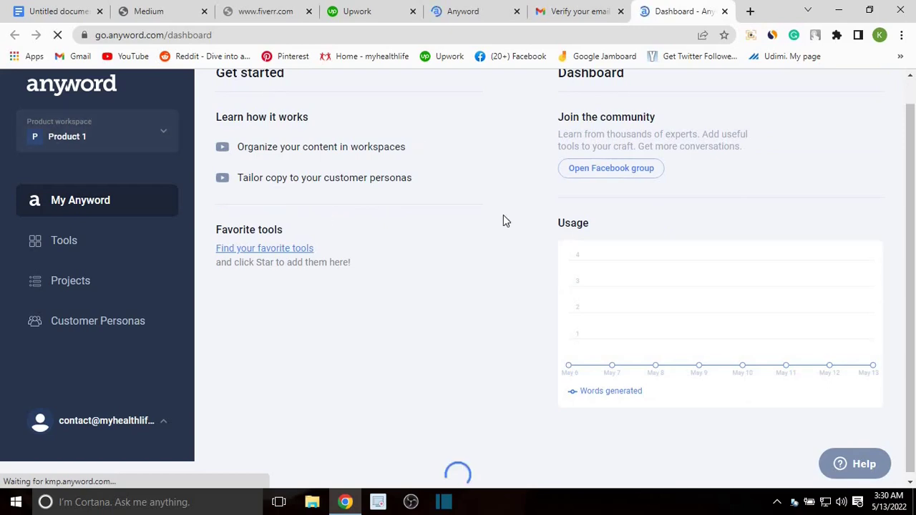
{"action": "scroll", "coordinate": [430, 186], "scroll_direction": "up", "scroll_amount": 1}
{"action": "scroll", "coordinate": [322, 143], "scroll_direction": "down", "scroll_amount": 1}
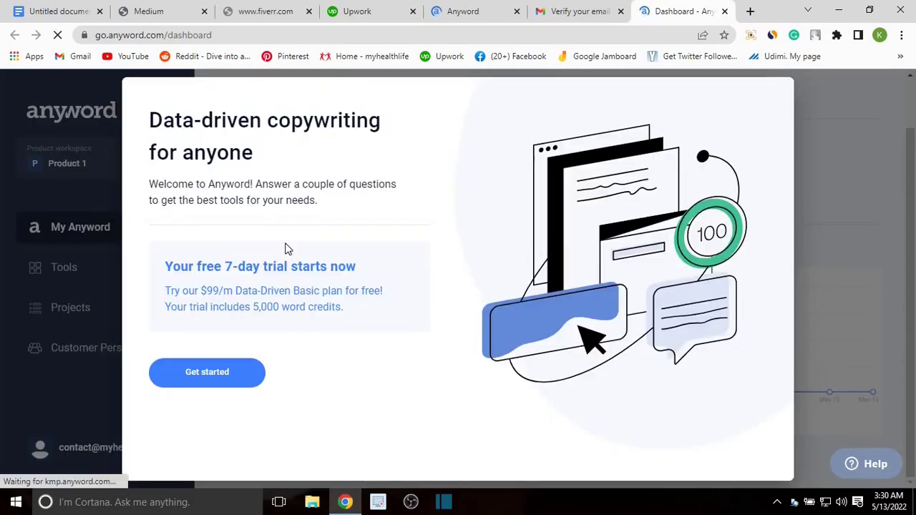
{"action": "left_click", "coordinate": [224, 381]}
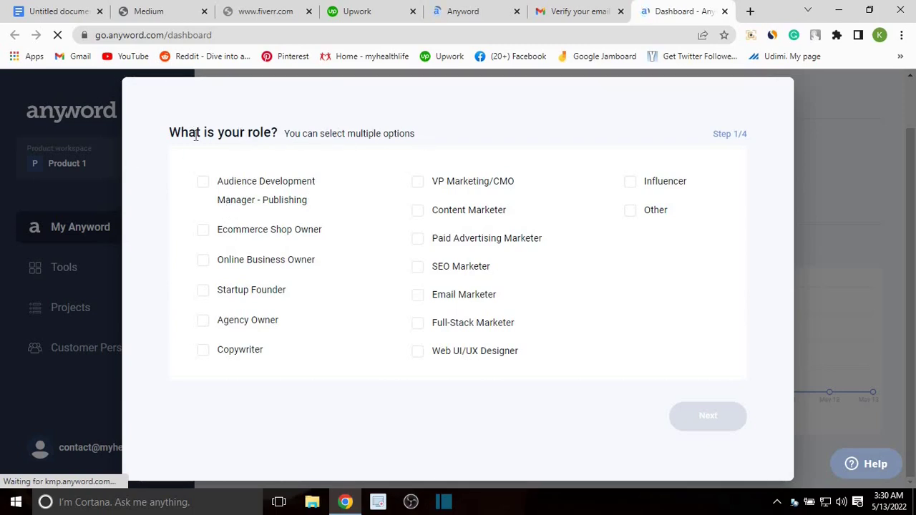
{"action": "left_click", "coordinate": [206, 350]}
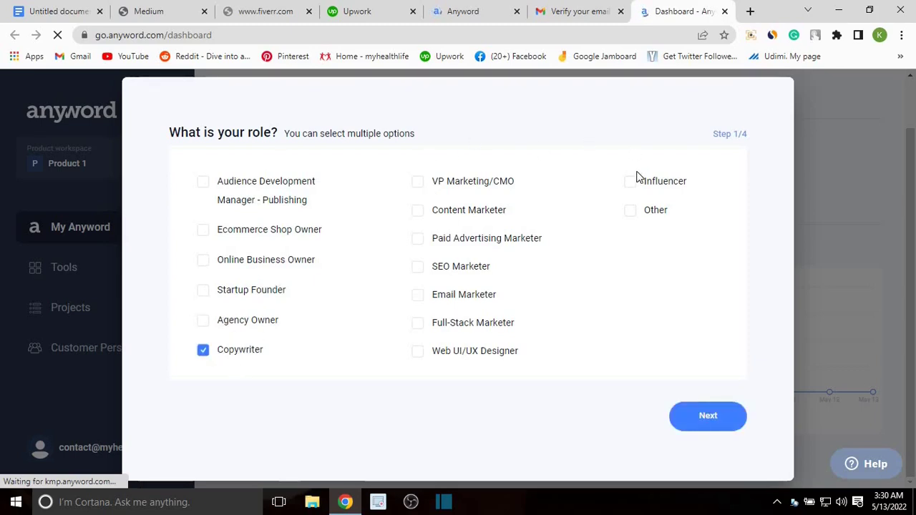
{"action": "left_click", "coordinate": [422, 300]}
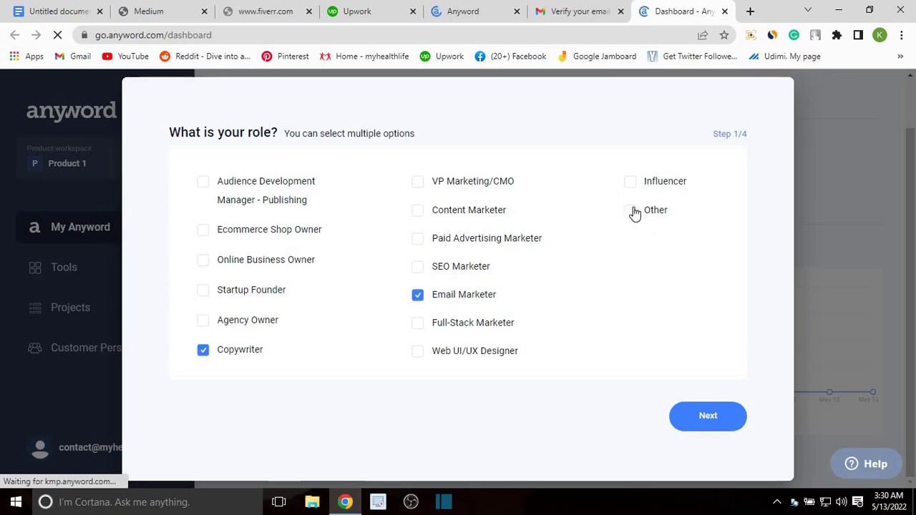
{"action": "left_click", "coordinate": [692, 418]}
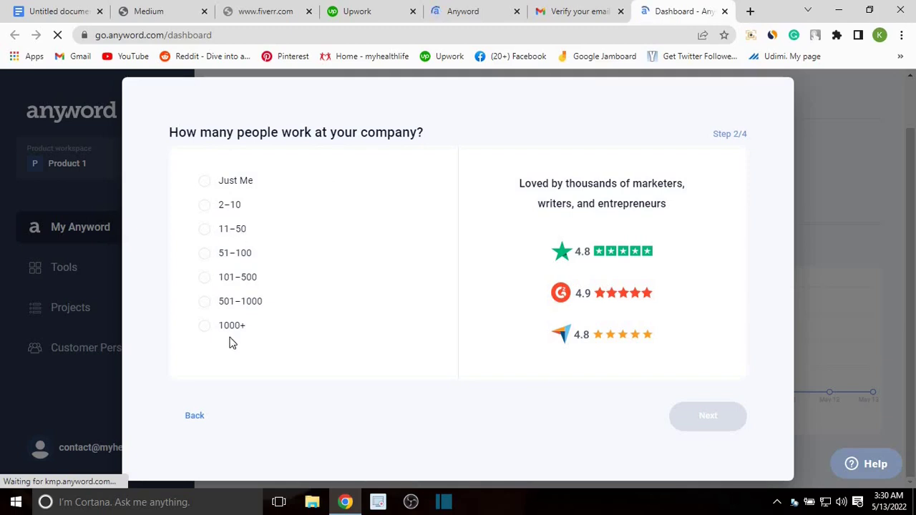
Step: Set company size to Just Me and skip the how-did-you-hear question
{"action": "left_click", "coordinate": [247, 181]}
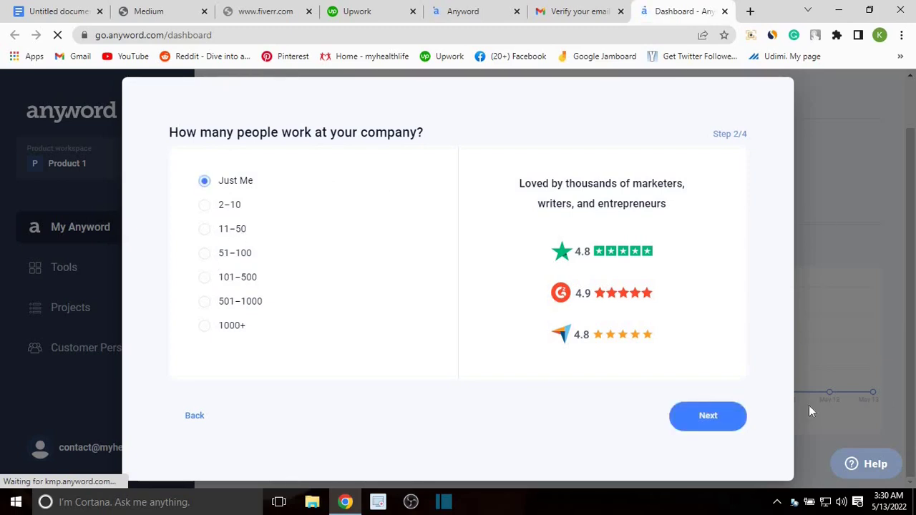
{"action": "left_click", "coordinate": [684, 420]}
{"action": "left_click", "coordinate": [702, 421]}
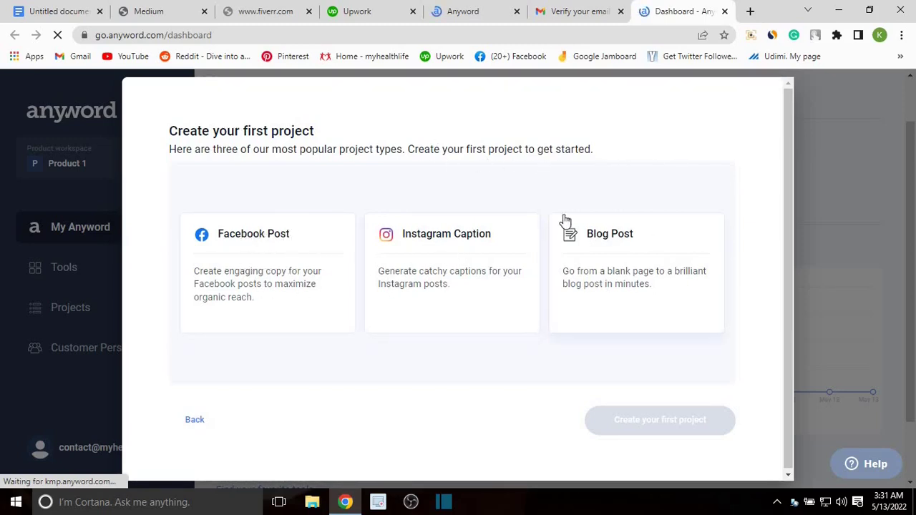
Step: Choose Blog Post as the project type and create the first project
{"action": "left_click", "coordinate": [617, 260]}
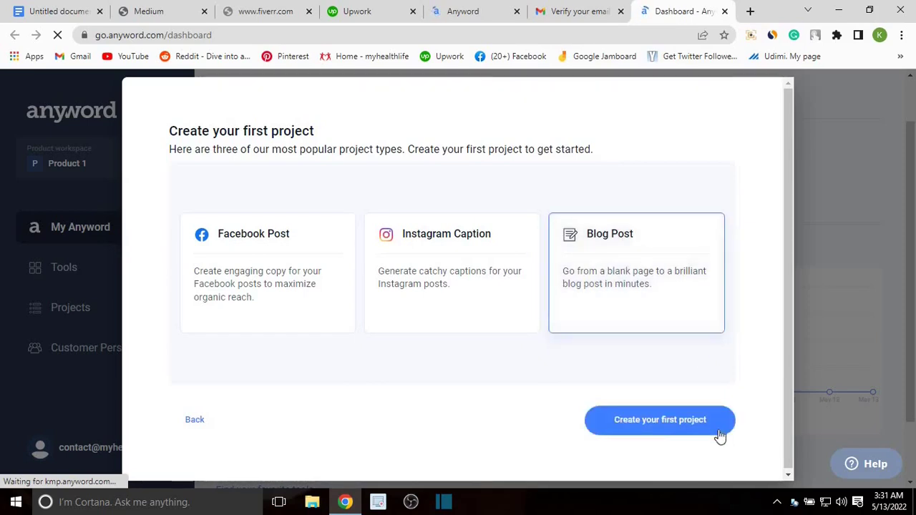
{"action": "left_click", "coordinate": [664, 422]}
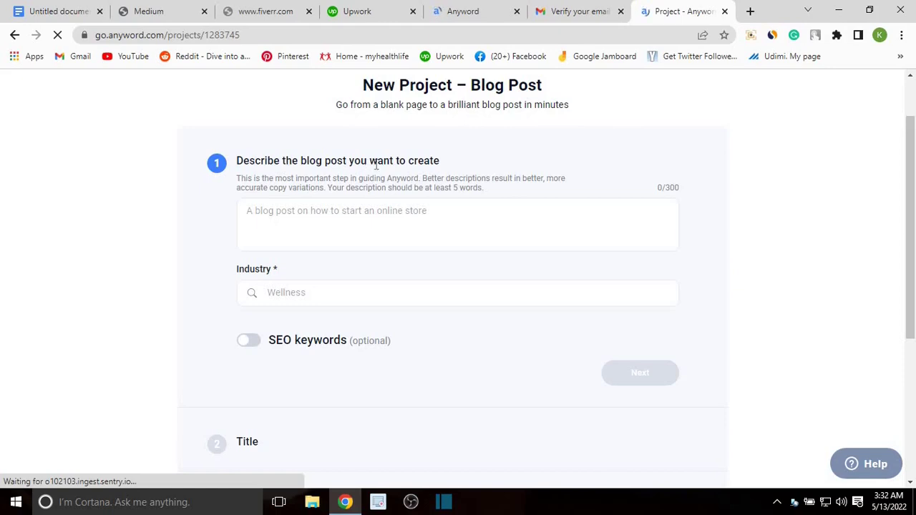
Step: Enter the description 'i need a blog post to help those who want to reduce weight fast'
{"action": "left_click", "coordinate": [287, 211]}
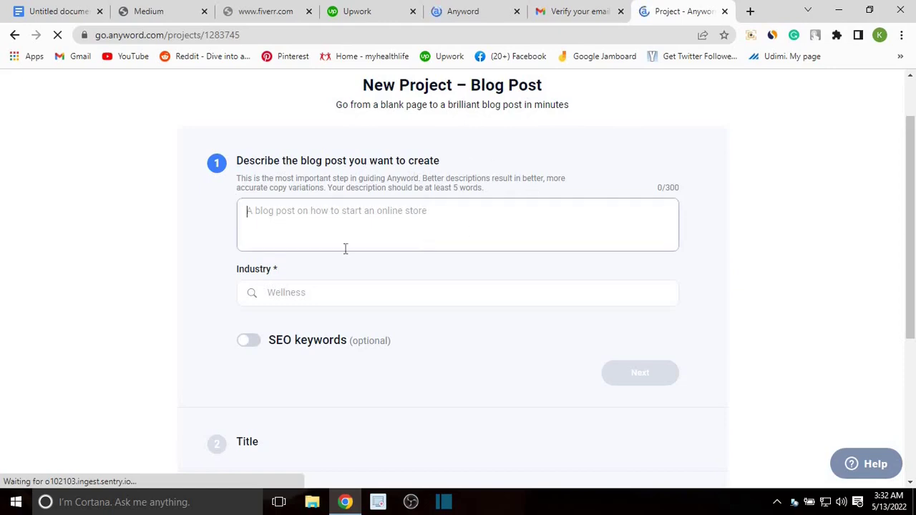
{"action": "left_click", "coordinate": [376, 210]}
{"action": "type", "text": "i need a b"}
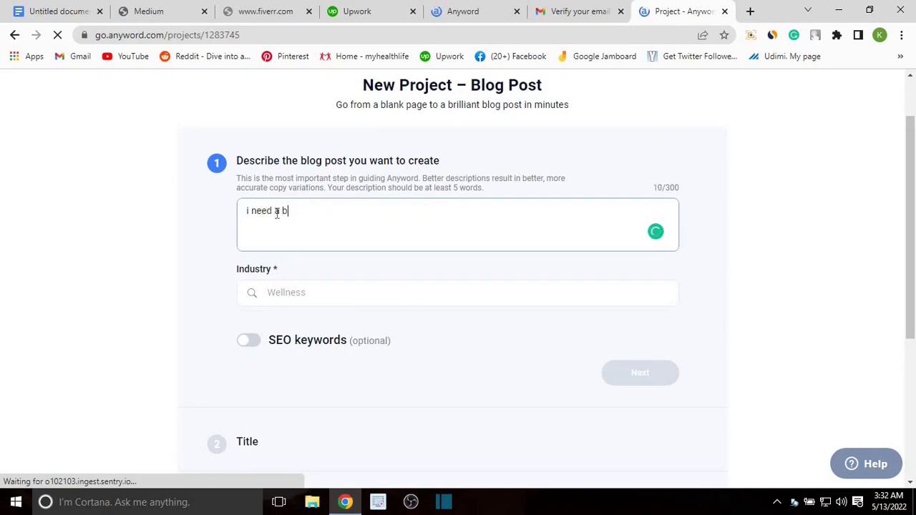
{"action": "type", "text": "log post"}
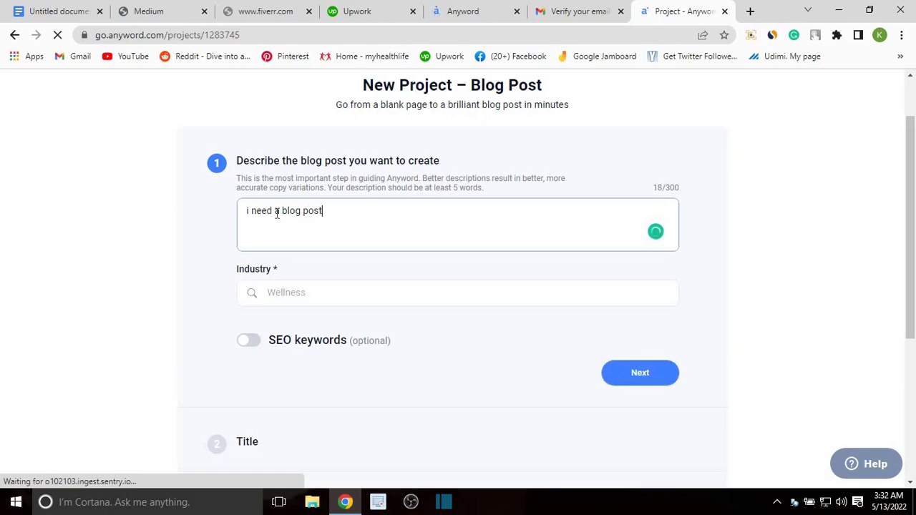
{"action": "type", "text": " to help those wh"}
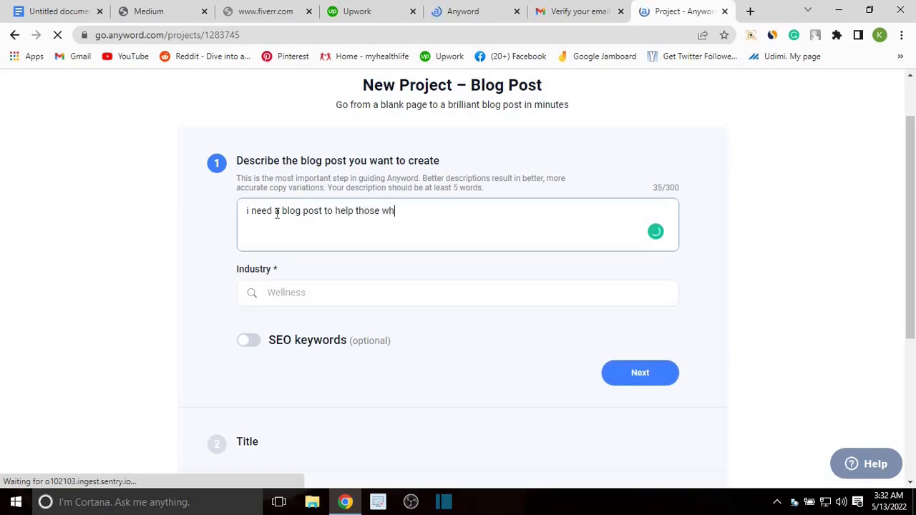
{"action": "type", "text": "o want to rd"}
{"action": "key", "text": "BackSpace"}
{"action": "type", "text": "educe "}
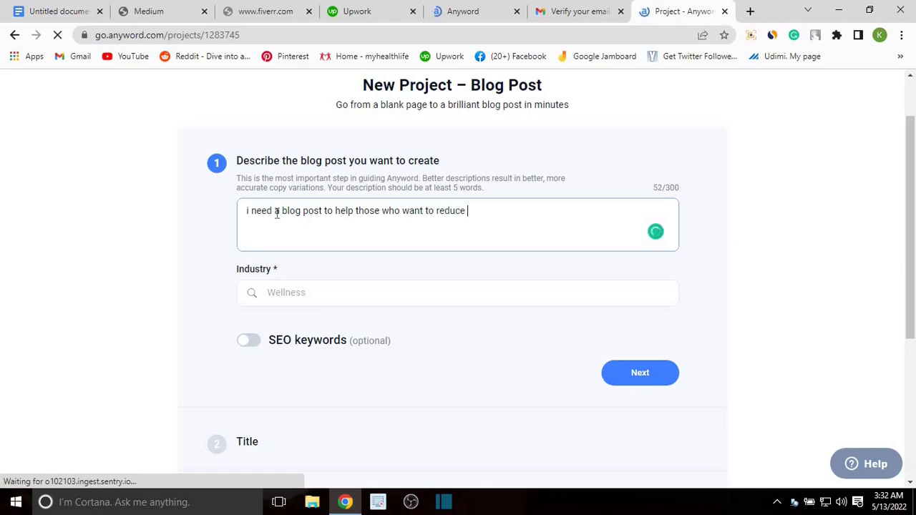
{"action": "type", "text": "weight"}
{"action": "type", "text": "irst"}
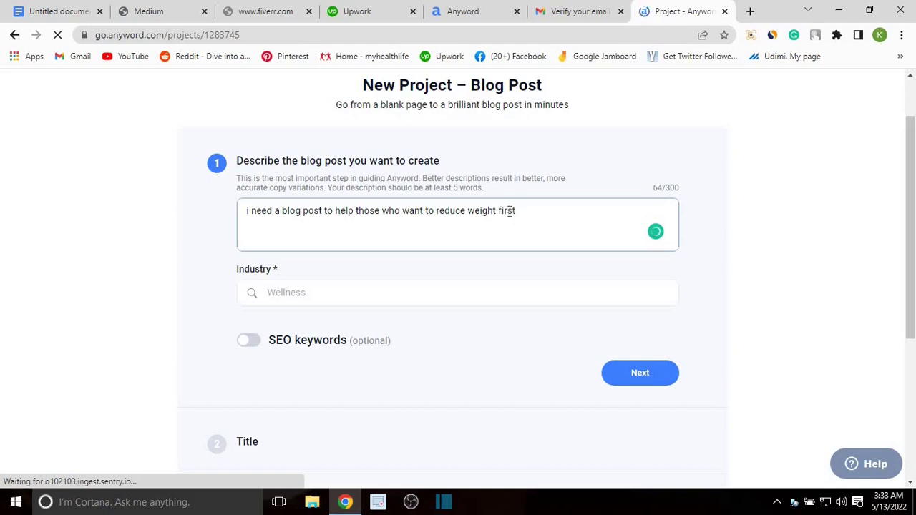
{"action": "key", "text": "BackSpace"}
{"action": "key", "text": "BackSpace"}
{"action": "key", "text": "BackSpace"}
{"action": "key", "text": "BackSpace"}
{"action": "type", "text": "ast"}
{"action": "left_click", "coordinate": [344, 278]}
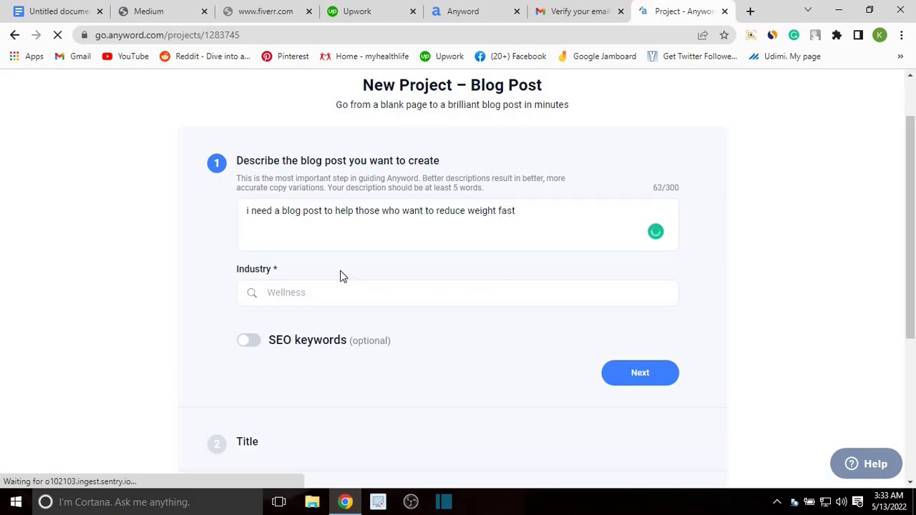
{"action": "scroll", "coordinate": [387, 257], "scroll_direction": "down", "scroll_amount": 1}
{"action": "left_click", "coordinate": [363, 231]}
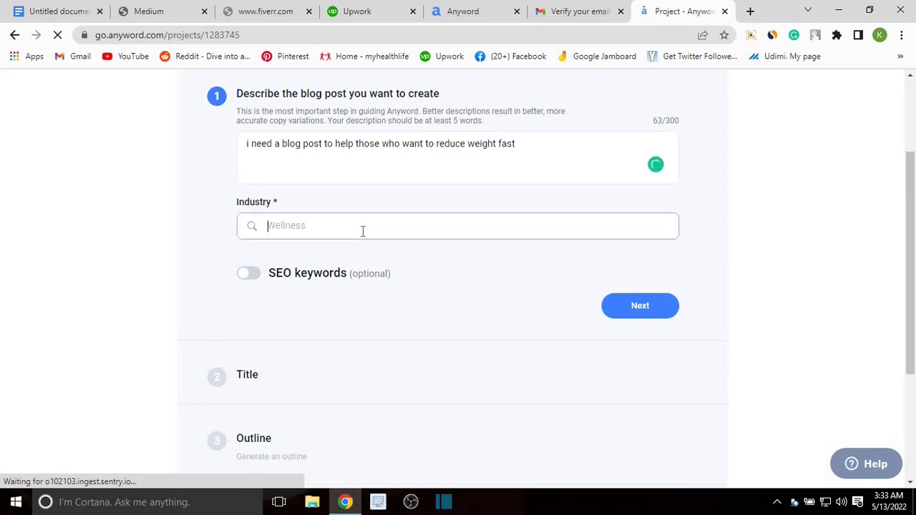
Step: Search industries for 'health', pick Healthy Living, and switch on SEO keywords
{"action": "type", "text": "hea"}
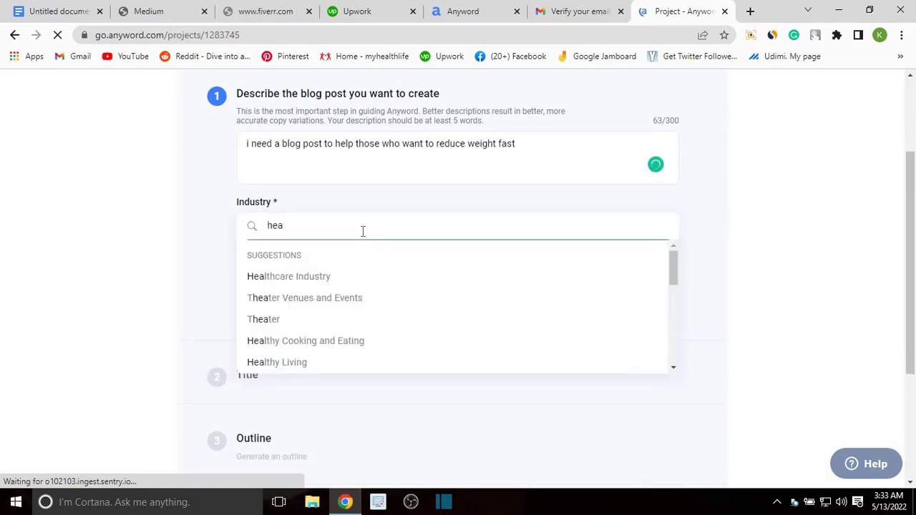
{"action": "type", "text": "lth"}
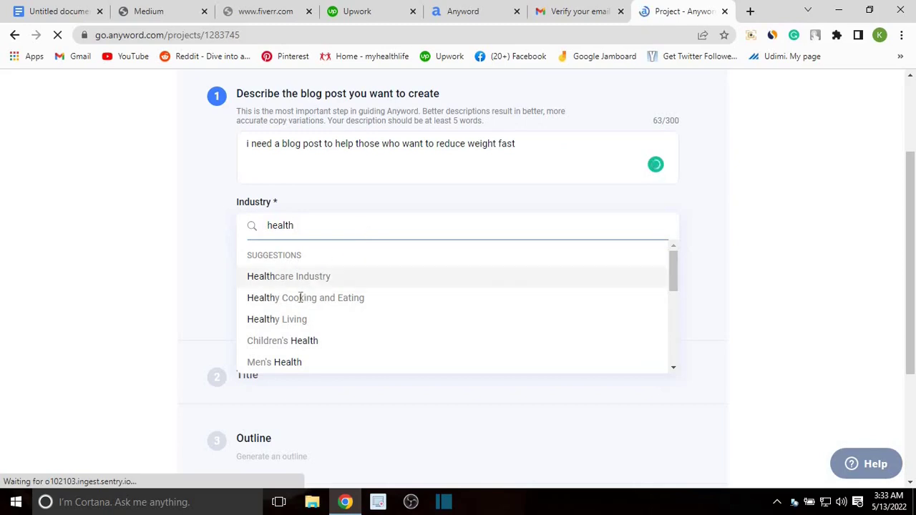
{"action": "scroll", "coordinate": [311, 308], "scroll_direction": "down", "scroll_amount": 1}
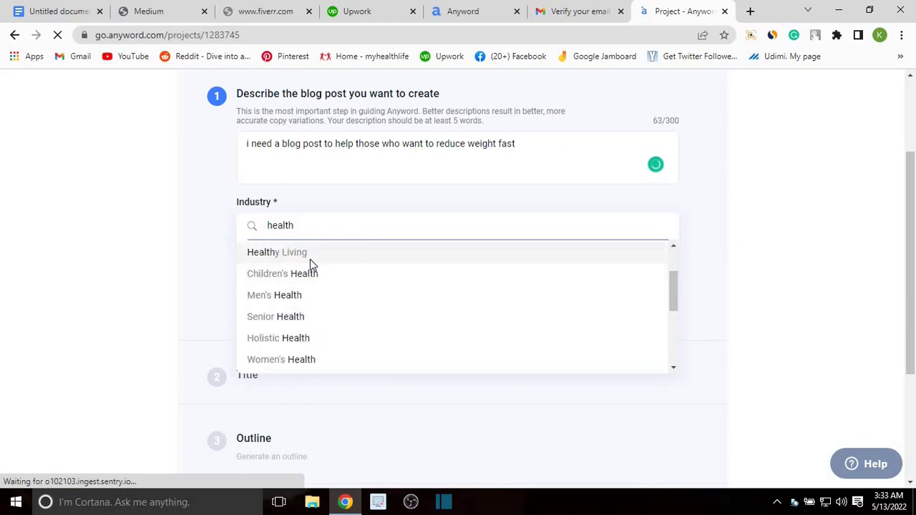
{"action": "scroll", "coordinate": [375, 311], "scroll_direction": "down", "scroll_amount": 2}
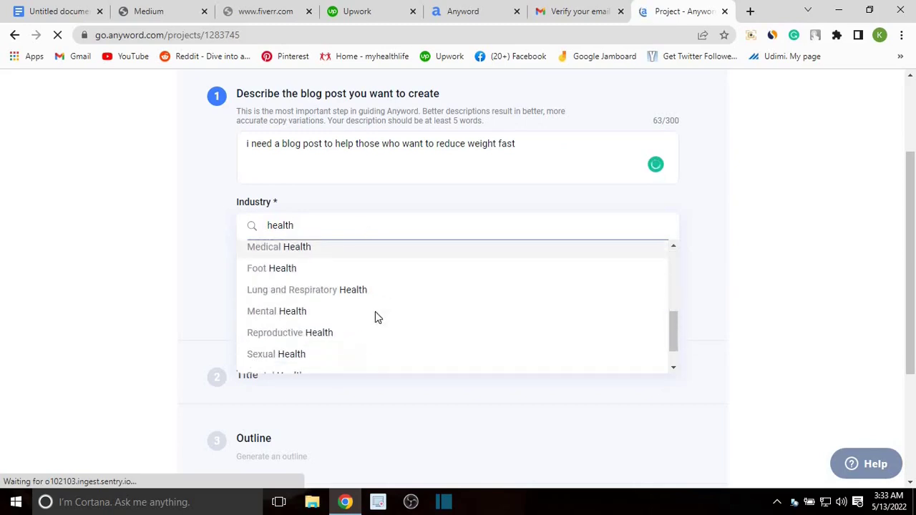
{"action": "scroll", "coordinate": [376, 316], "scroll_direction": "down", "scroll_amount": 1}
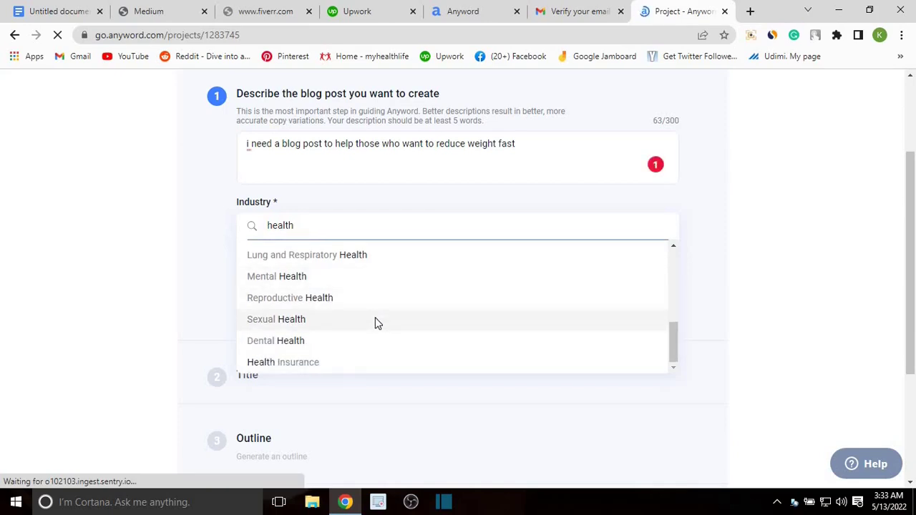
{"action": "scroll", "coordinate": [368, 326], "scroll_direction": "up", "scroll_amount": 3}
{"action": "scroll", "coordinate": [329, 315], "scroll_direction": "up", "scroll_amount": 1}
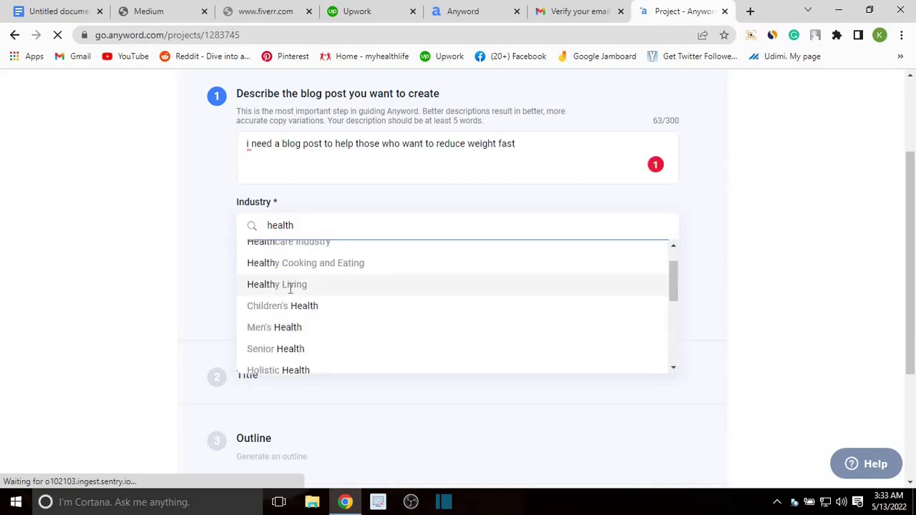
{"action": "left_click", "coordinate": [293, 285]}
{"action": "scroll", "coordinate": [243, 232], "scroll_direction": "down", "scroll_amount": 1}
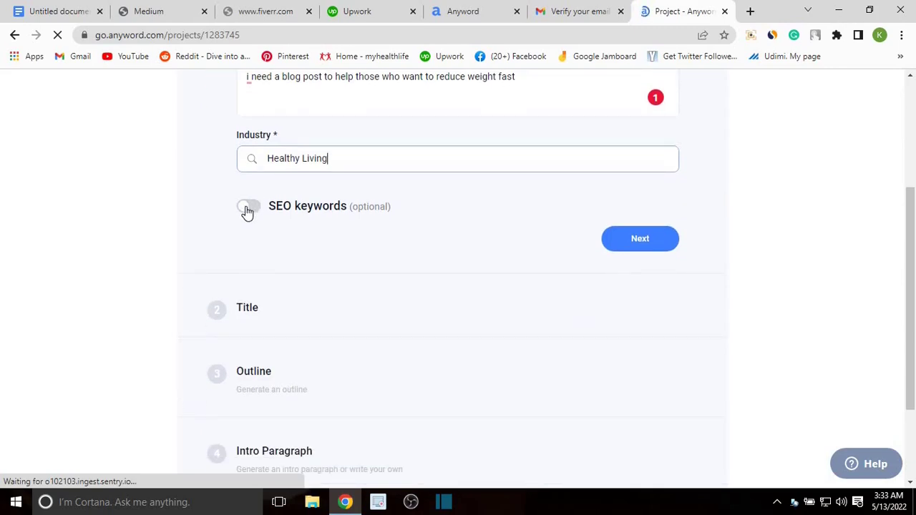
{"action": "left_click", "coordinate": [247, 208]}
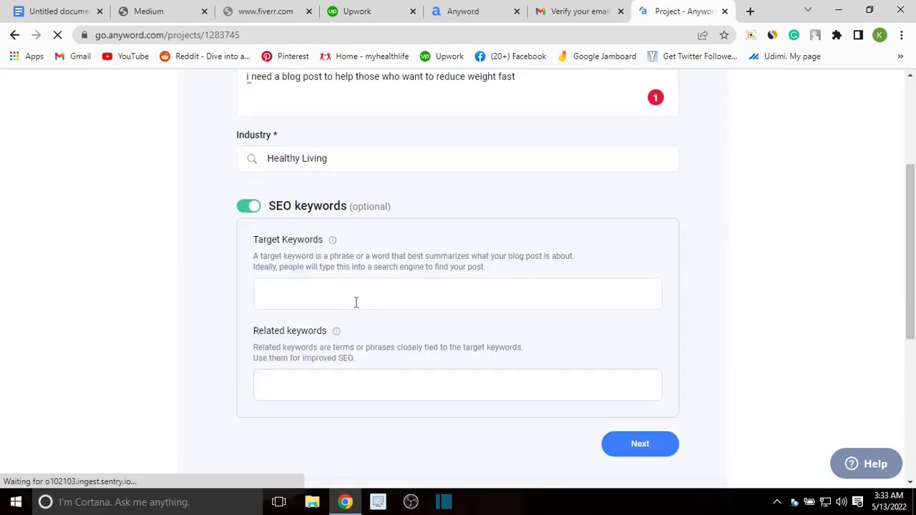
{"action": "scroll", "coordinate": [306, 281], "scroll_direction": "down", "scroll_amount": 1}
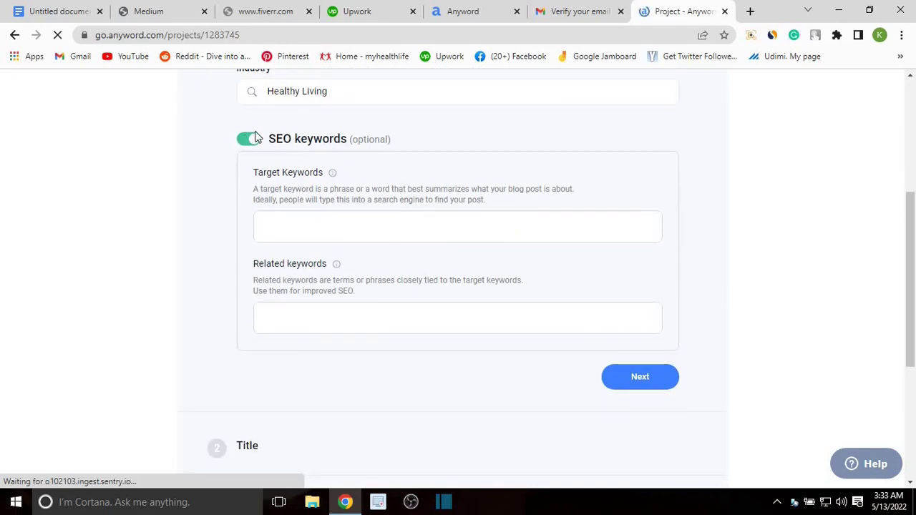
{"action": "left_click", "coordinate": [258, 141]}
{"action": "scroll", "coordinate": [518, 213], "scroll_direction": "up", "scroll_amount": 1}
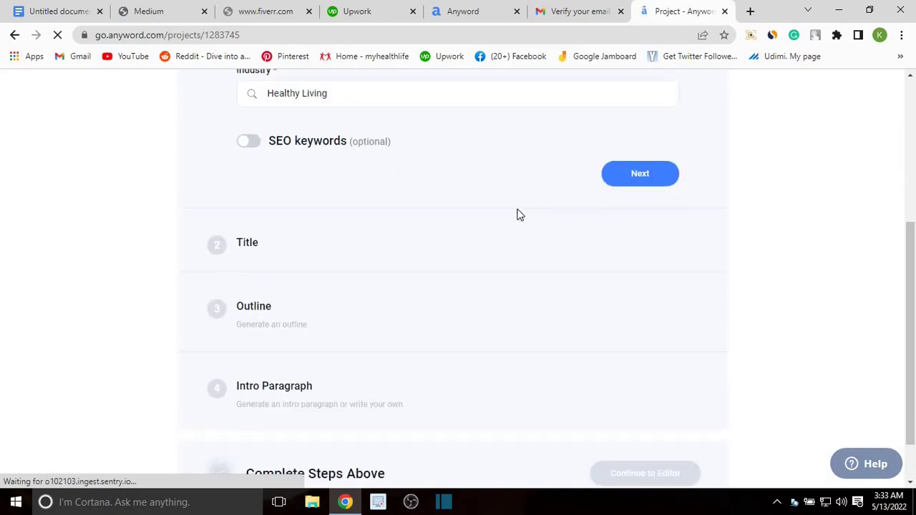
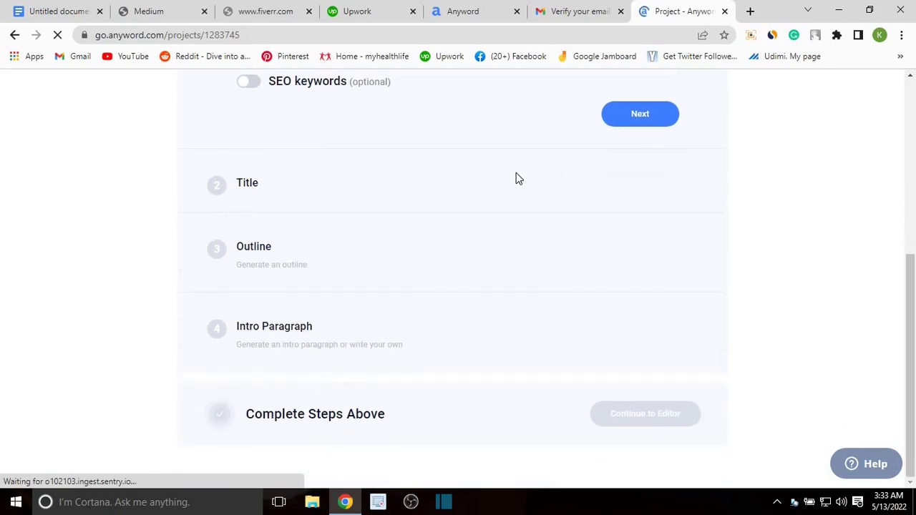
Step: Scroll back up to the top of the blog post project form
{"action": "scroll", "coordinate": [675, 144], "scroll_direction": "up", "scroll_amount": 2}
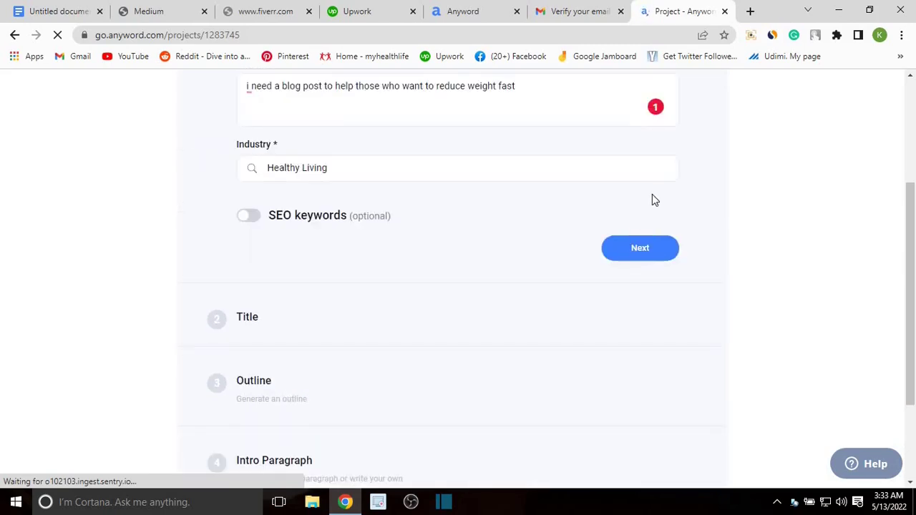
{"action": "scroll", "coordinate": [652, 197], "scroll_direction": "up", "scroll_amount": 1}
Step: Generate title suggestions from the weight-loss blog description and review them
{"action": "left_click", "coordinate": [649, 316]}
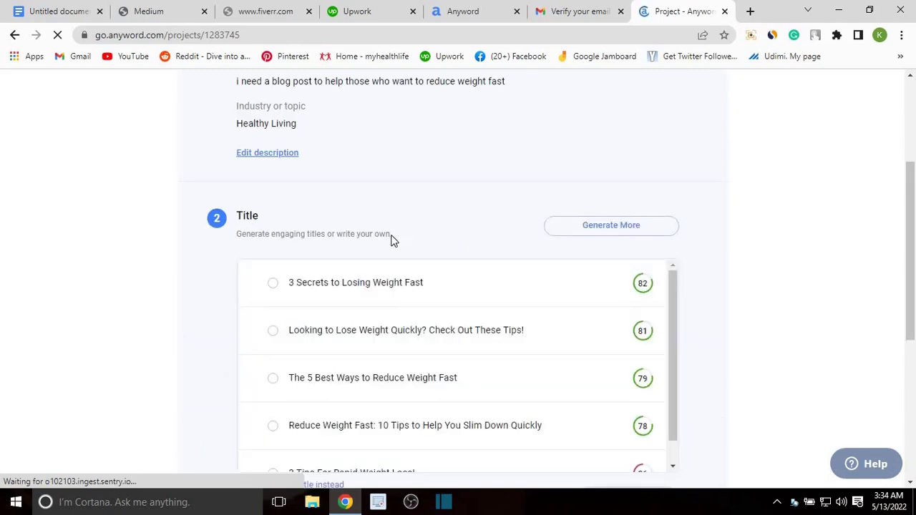
{"action": "scroll", "coordinate": [466, 157], "scroll_direction": "down", "scroll_amount": 1}
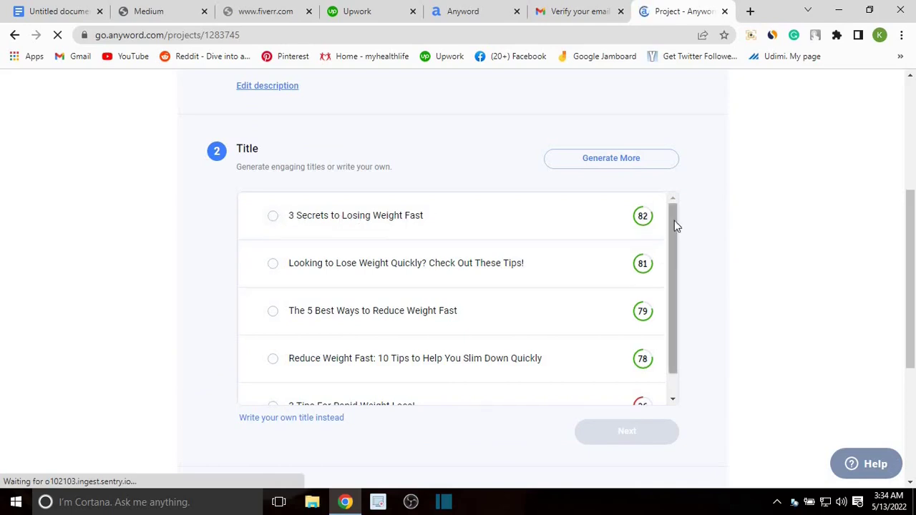
{"action": "mouse_move", "coordinate": [638, 233]}
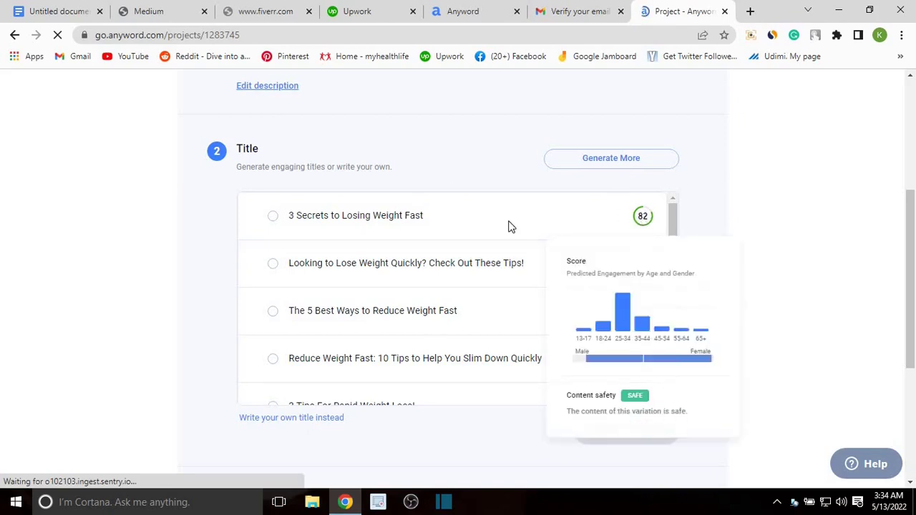
{"action": "scroll", "coordinate": [638, 311], "scroll_direction": "down", "scroll_amount": 1}
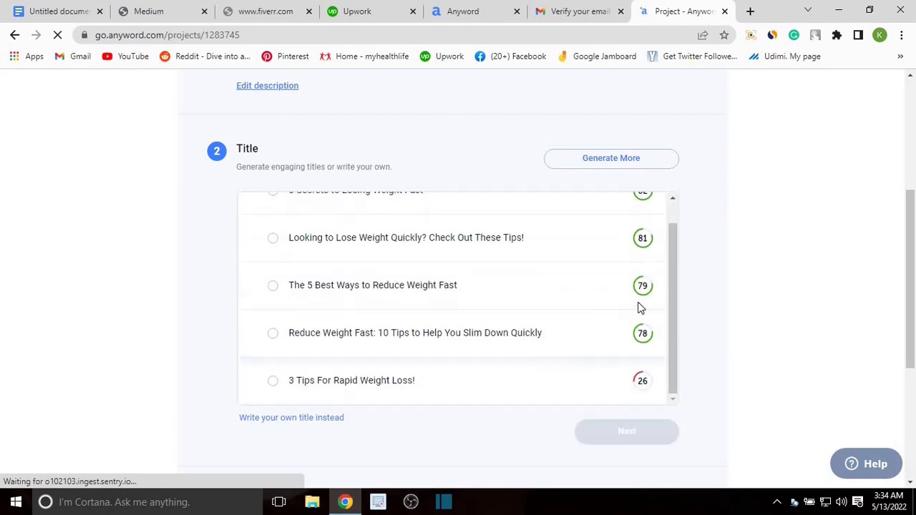
{"action": "scroll", "coordinate": [631, 297], "scroll_direction": "up", "scroll_amount": 2}
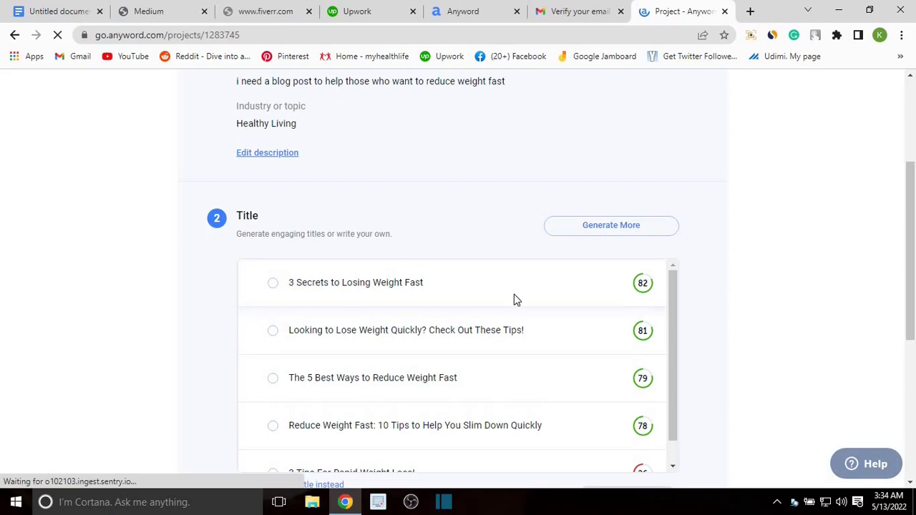
{"action": "mouse_move", "coordinate": [643, 297]}
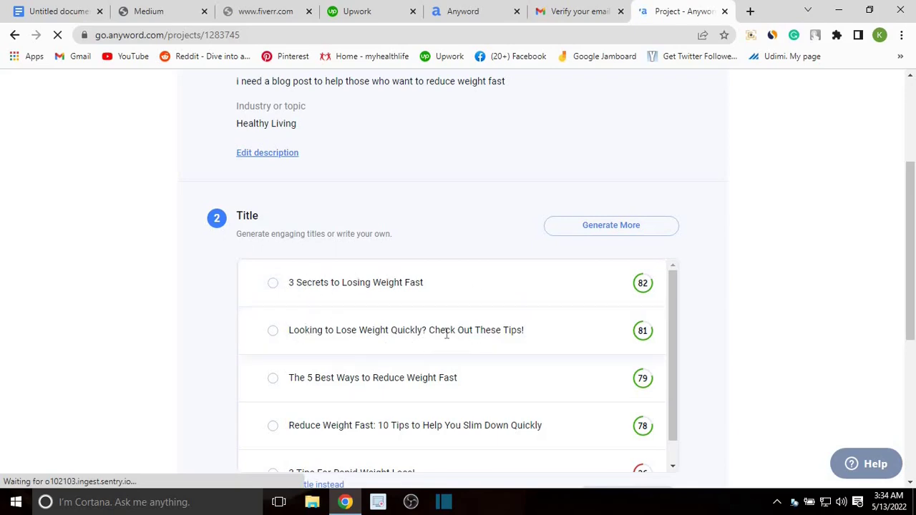
Step: Choose '3 Secrets to Losing Weight Fast' as the post title and confirm it
{"action": "left_click", "coordinate": [274, 286]}
{"action": "scroll", "coordinate": [423, 293], "scroll_direction": "down", "scroll_amount": 1}
{"action": "scroll", "coordinate": [578, 343], "scroll_direction": "up", "scroll_amount": 1}
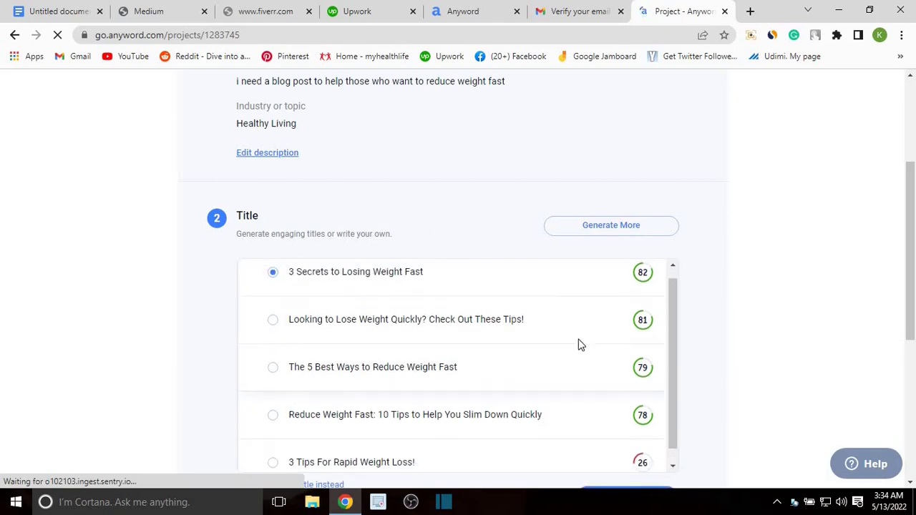
{"action": "scroll", "coordinate": [761, 301], "scroll_direction": "down", "scroll_amount": 1}
{"action": "scroll", "coordinate": [716, 308], "scroll_direction": "down", "scroll_amount": 2}
{"action": "left_click", "coordinate": [634, 364]}
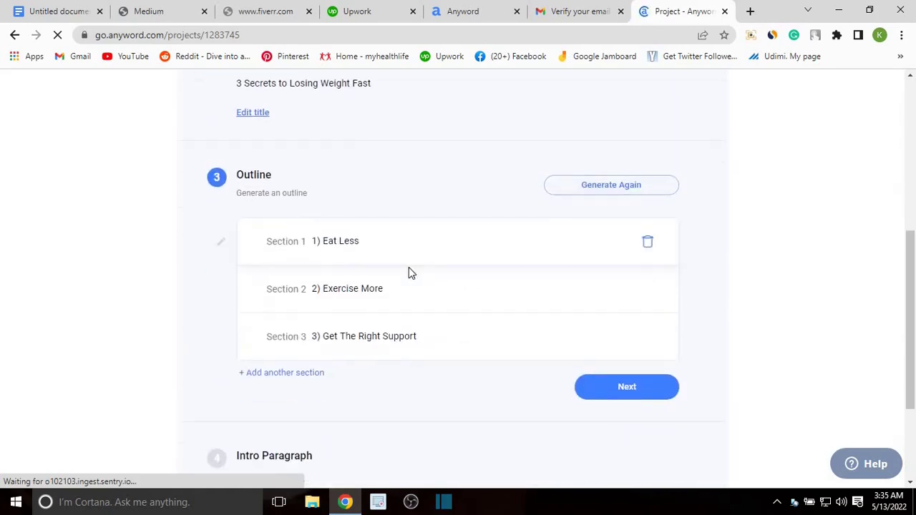
Step: Extend outline sections to 'Eat Less to avoid over weight', 'Exercise More to reduce fats', '…from the right people'
{"action": "left_click", "coordinate": [294, 241]}
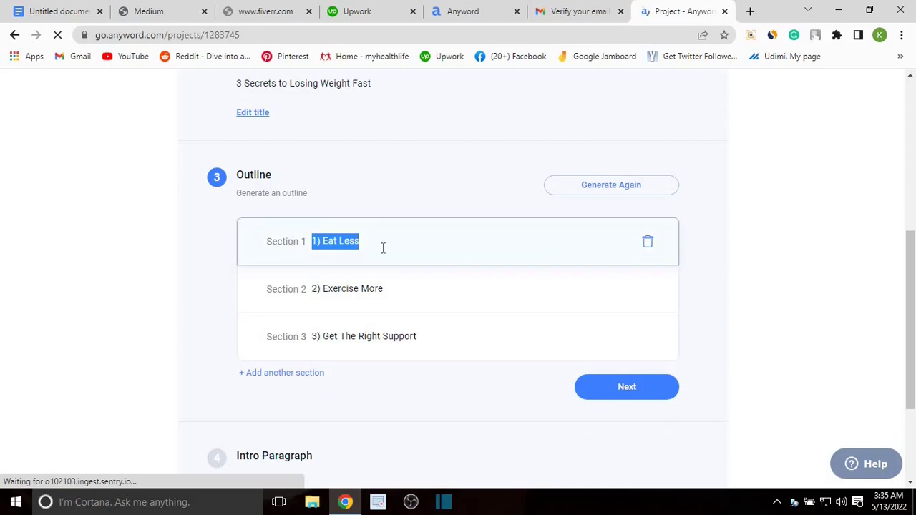
{"action": "left_click", "coordinate": [450, 238]}
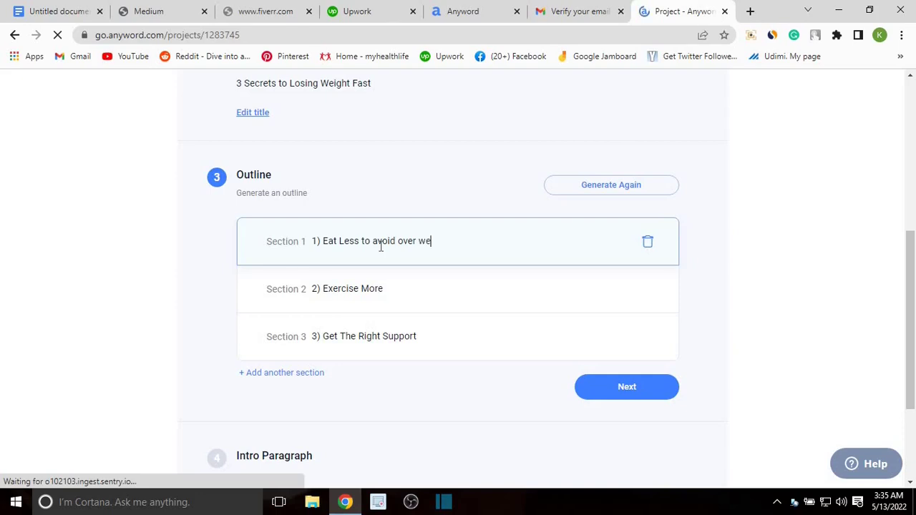
{"action": "type", "text": "ght"}
{"action": "left_click", "coordinate": [418, 288]}
{"action": "scroll", "coordinate": [383, 222], "scroll_direction": "down", "scroll_amount": 1}
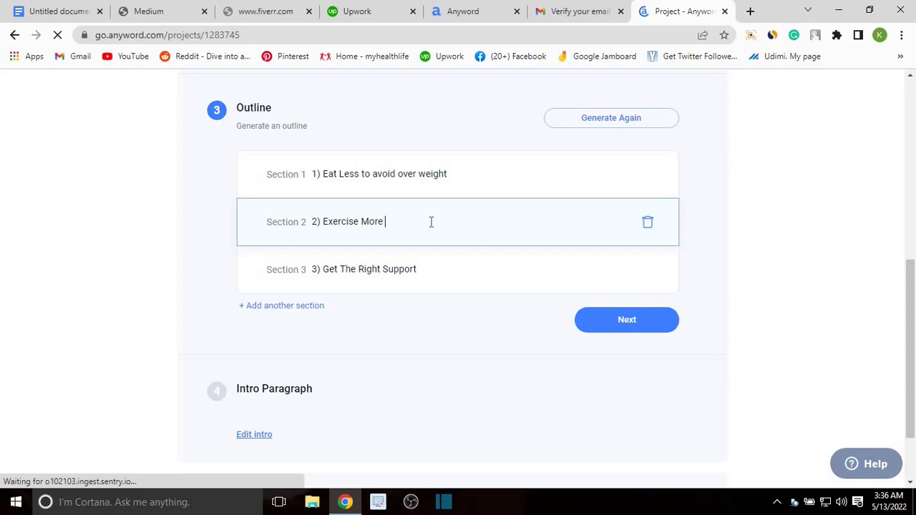
{"action": "type", "text": "to reduce fats"}
{"action": "scroll", "coordinate": [366, 237], "scroll_direction": "down", "scroll_amount": 1}
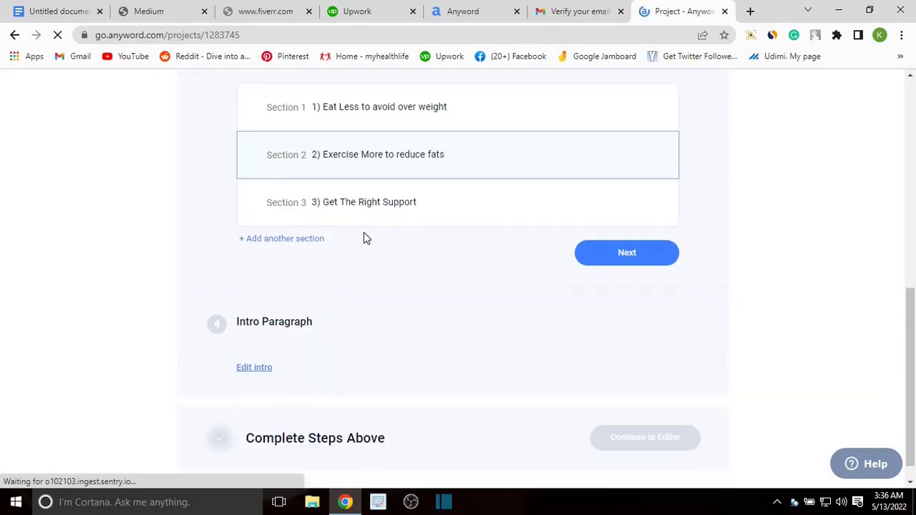
{"action": "left_click", "coordinate": [444, 205]}
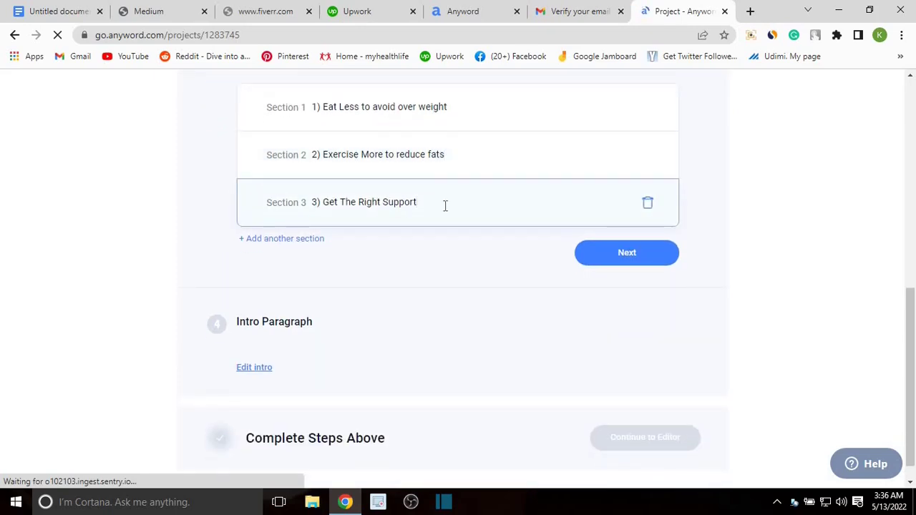
{"action": "type", "text": "from the right people"}
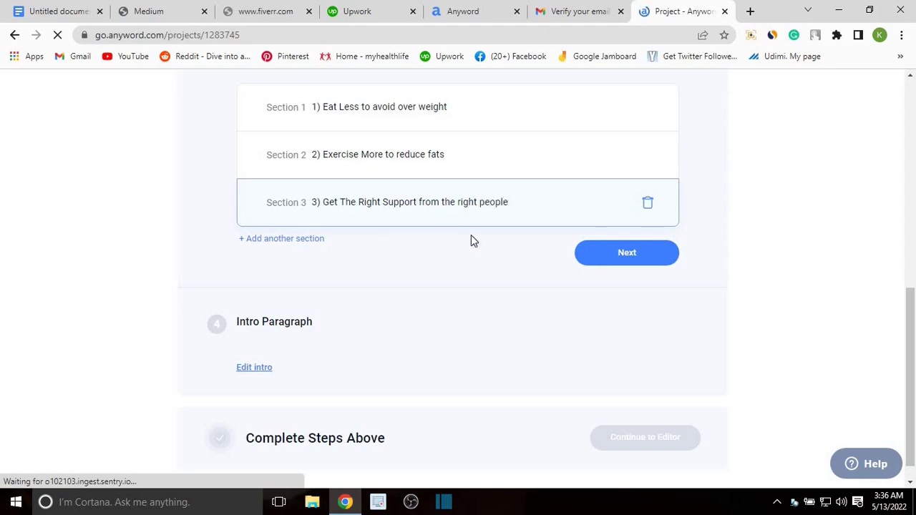
{"action": "scroll", "coordinate": [323, 164], "scroll_direction": "up", "scroll_amount": 2}
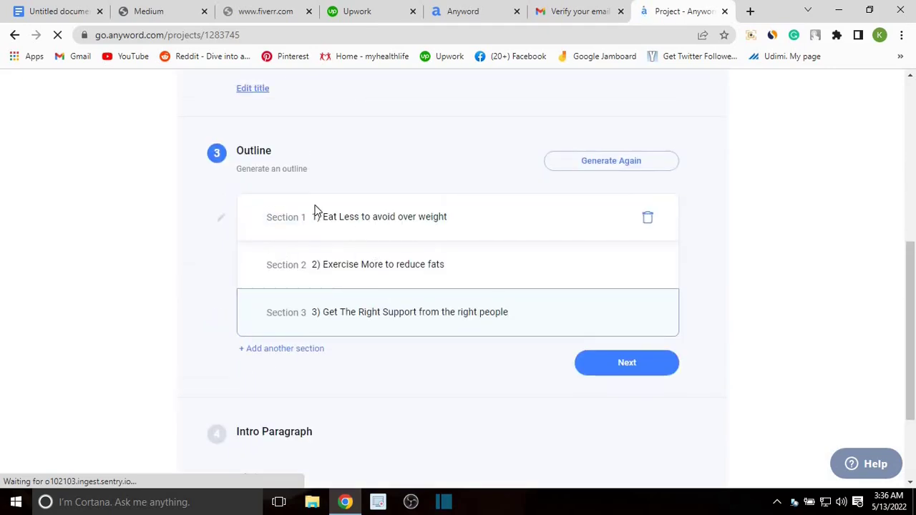
{"action": "scroll", "coordinate": [561, 285], "scroll_direction": "down", "scroll_amount": 1}
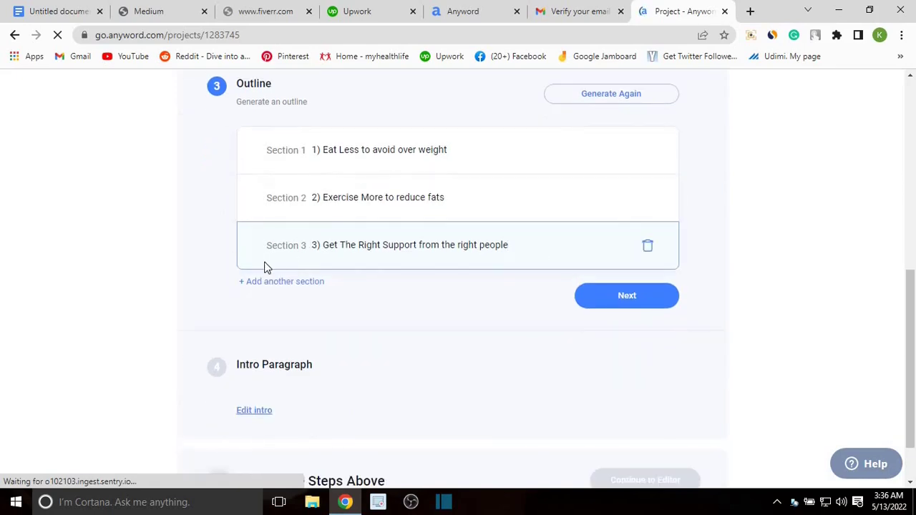
Step: Add a fourth outline section titled 'Conclusion' and confirm the outline
{"action": "left_click", "coordinate": [279, 283]}
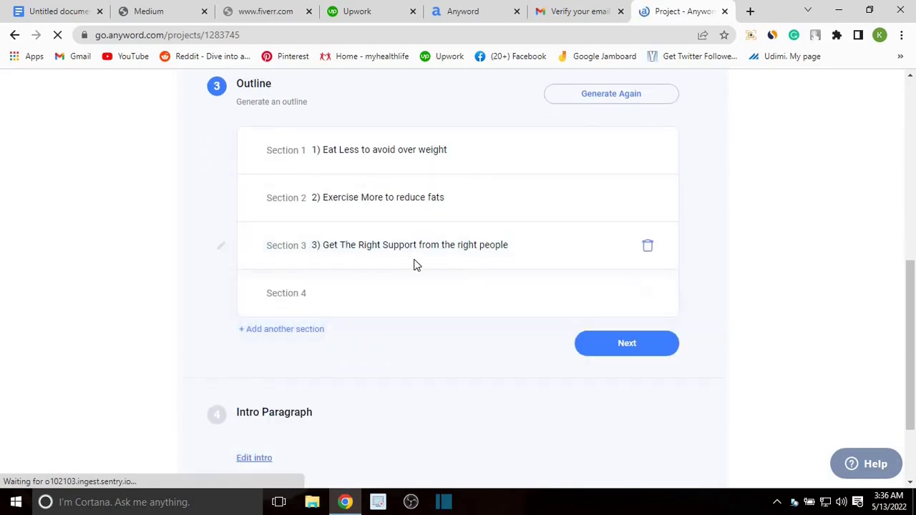
{"action": "left_click", "coordinate": [355, 294]}
{"action": "type", "text": "co"}
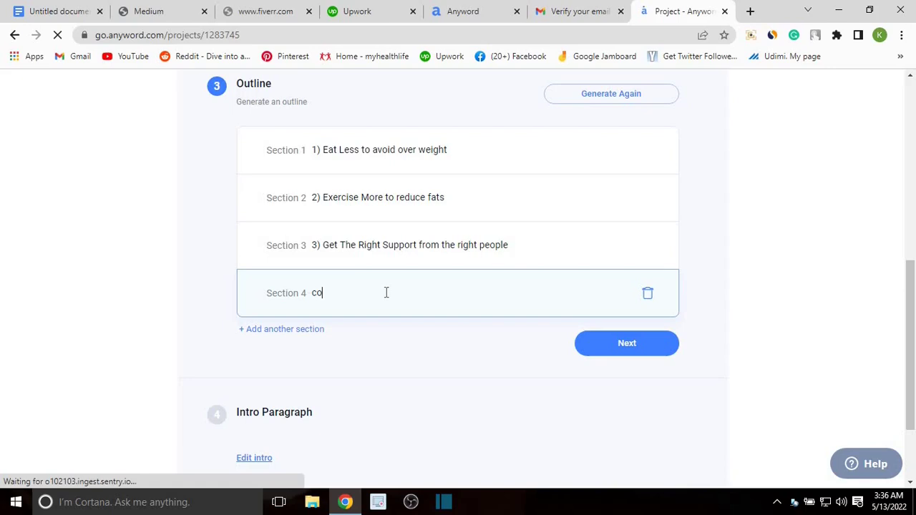
{"action": "type", "text": "nclusion"}
{"action": "left_click", "coordinate": [317, 299]}
{"action": "key", "text": "BackSpace"}
{"action": "type", "text": "C"}
{"action": "left_click", "coordinate": [627, 346]}
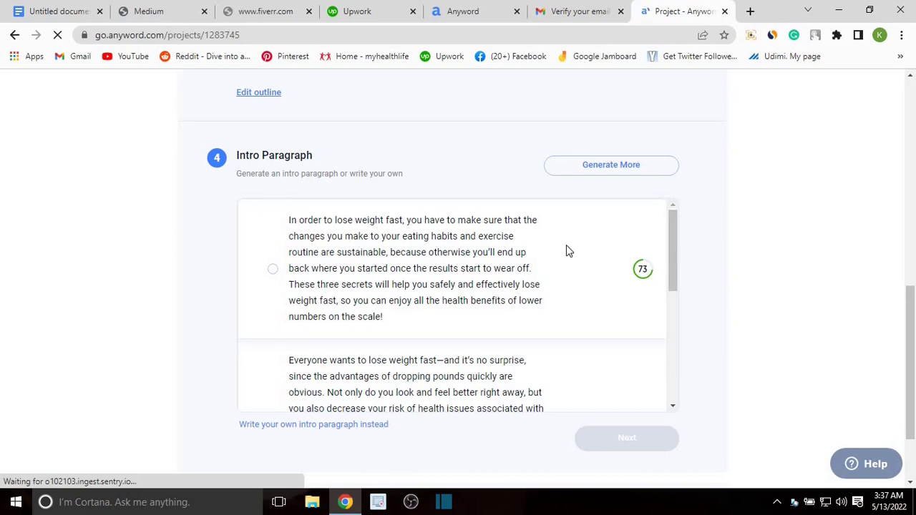
Step: Select the first intro paragraph, beginning 'In order to lose weight fast', and confirm it
{"action": "scroll", "coordinate": [444, 233], "scroll_direction": "down", "scroll_amount": 1}
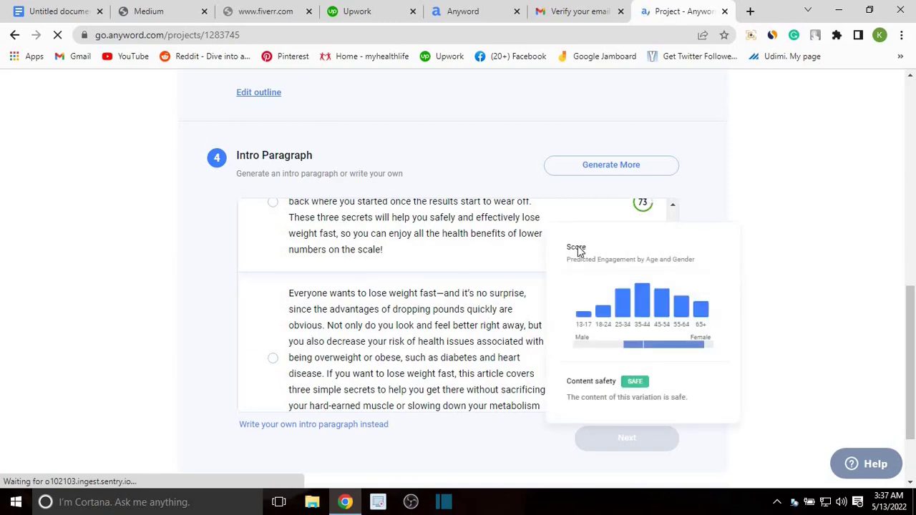
{"action": "scroll", "coordinate": [639, 365], "scroll_direction": "up", "scroll_amount": 1}
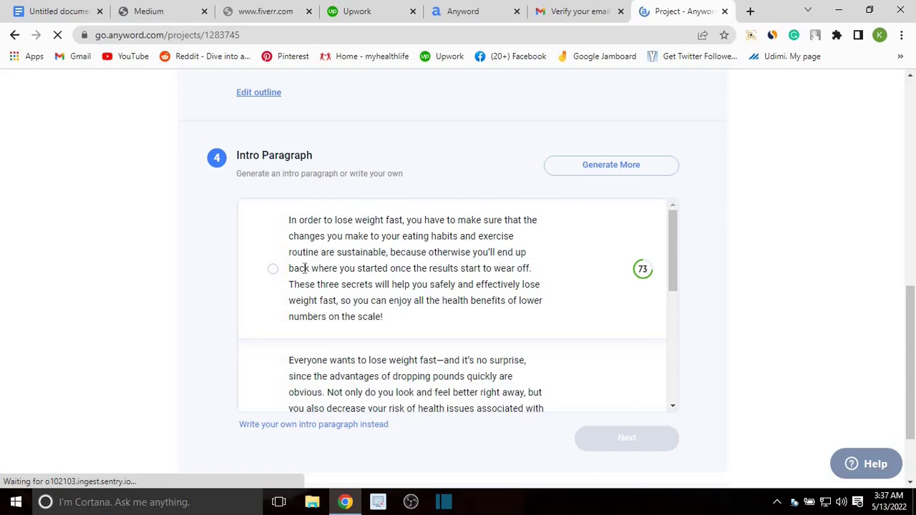
{"action": "left_click", "coordinate": [273, 269]}
{"action": "scroll", "coordinate": [418, 266], "scroll_direction": "down", "scroll_amount": 5}
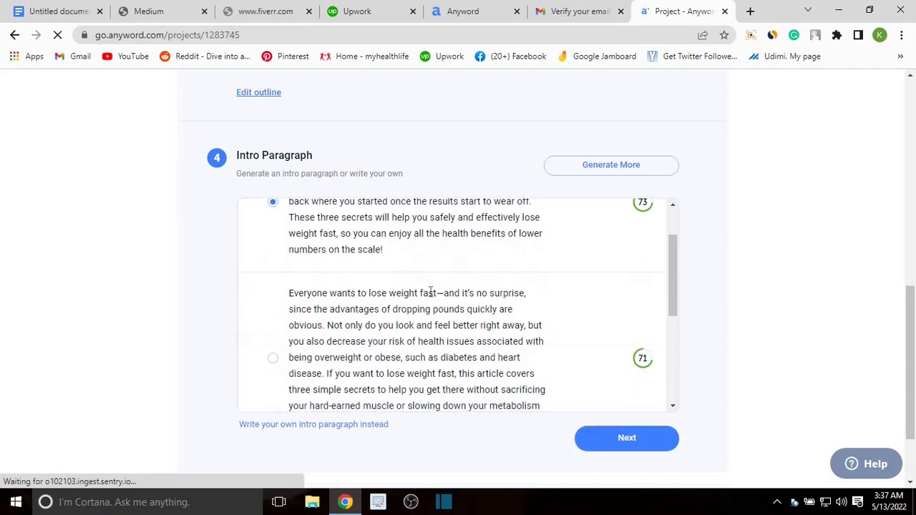
{"action": "scroll", "coordinate": [436, 280], "scroll_direction": "down", "scroll_amount": 2}
{"action": "scroll", "coordinate": [358, 237], "scroll_direction": "up", "scroll_amount": 10}
{"action": "scroll", "coordinate": [500, 302], "scroll_direction": "down", "scroll_amount": 2}
{"action": "scroll", "coordinate": [511, 288], "scroll_direction": "down", "scroll_amount": 2}
{"action": "scroll", "coordinate": [429, 308], "scroll_direction": "up", "scroll_amount": 2}
{"action": "scroll", "coordinate": [362, 323], "scroll_direction": "down", "scroll_amount": 3}
{"action": "scroll", "coordinate": [361, 324], "scroll_direction": "down", "scroll_amount": 2}
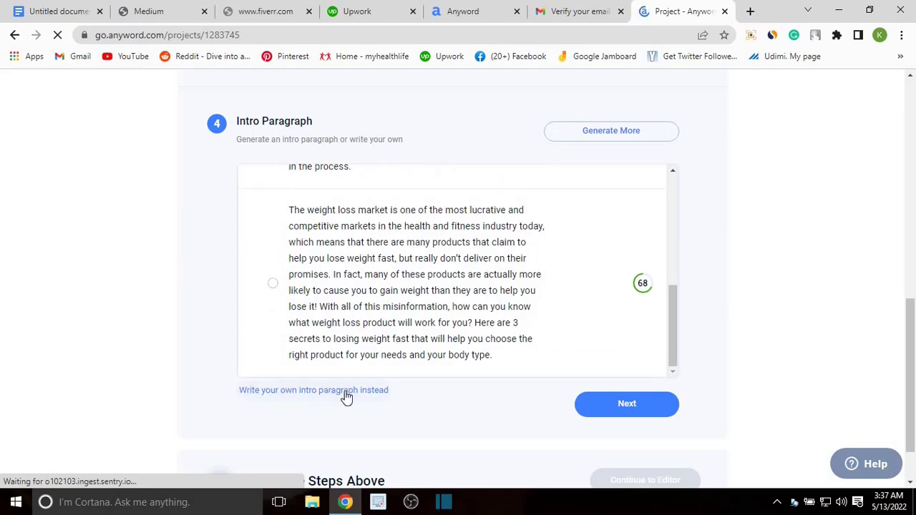
{"action": "left_click", "coordinate": [628, 407]}
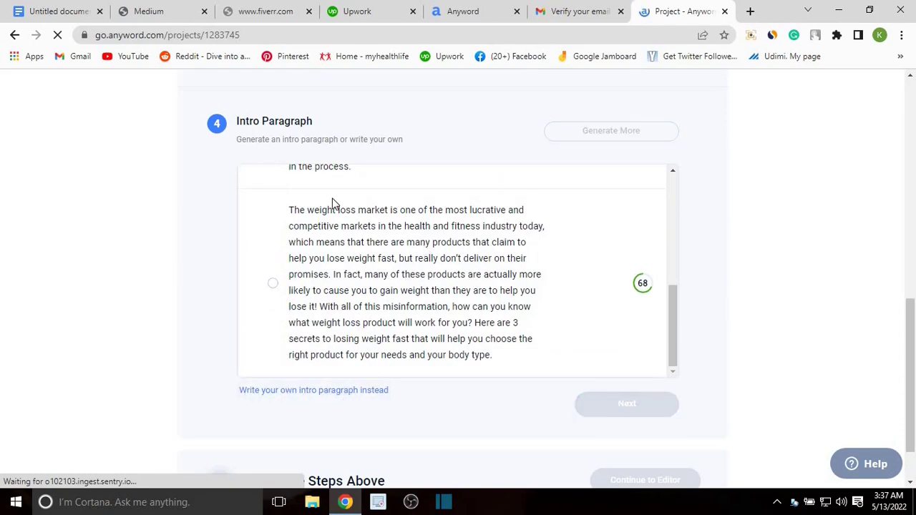
{"action": "scroll", "coordinate": [332, 205], "scroll_direction": "up", "scroll_amount": 5}
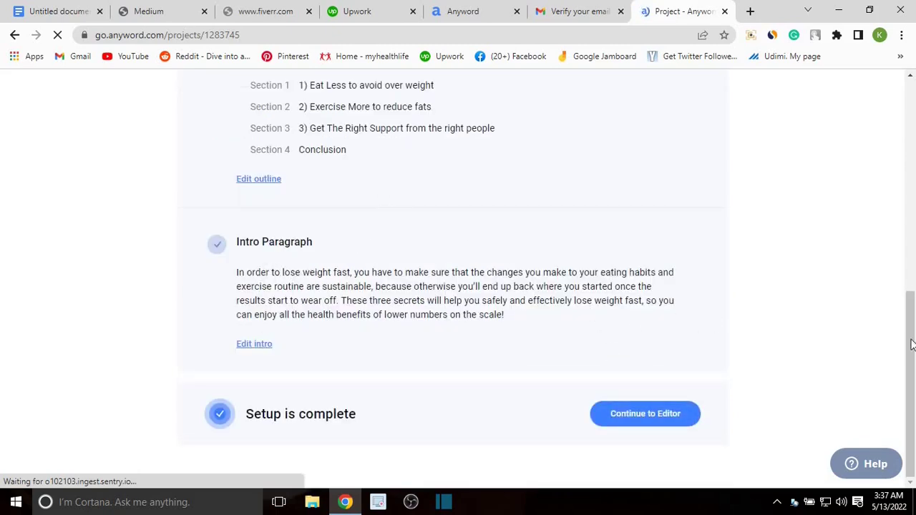
Step: Open the post in the editor, close the Project Brief notice, and select the title
{"action": "left_click", "coordinate": [625, 419]}
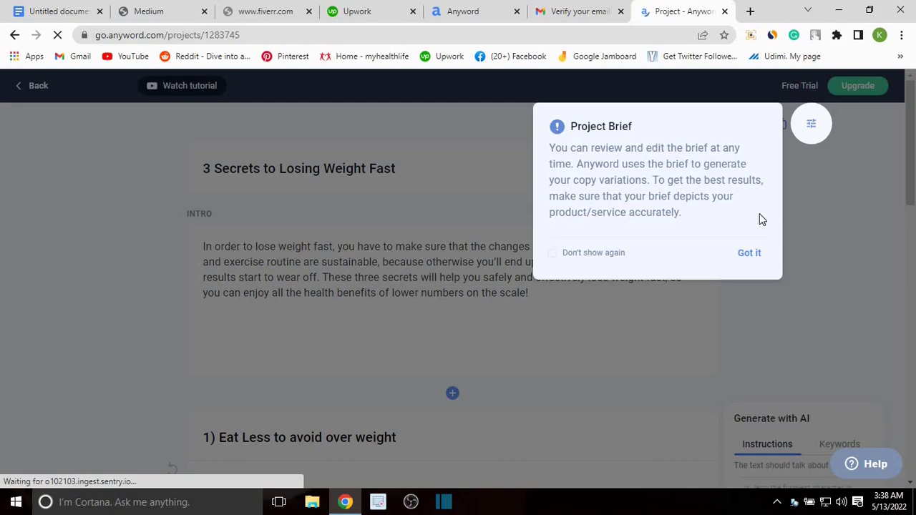
{"action": "left_click", "coordinate": [751, 251]}
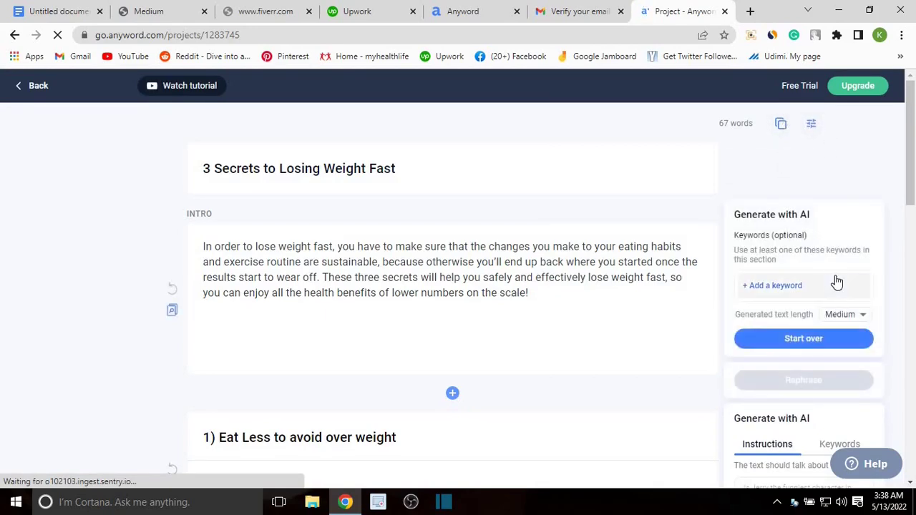
{"action": "scroll", "coordinate": [716, 300], "scroll_direction": "down", "scroll_amount": 1}
{"action": "scroll", "coordinate": [680, 211], "scroll_direction": "up", "scroll_amount": 1}
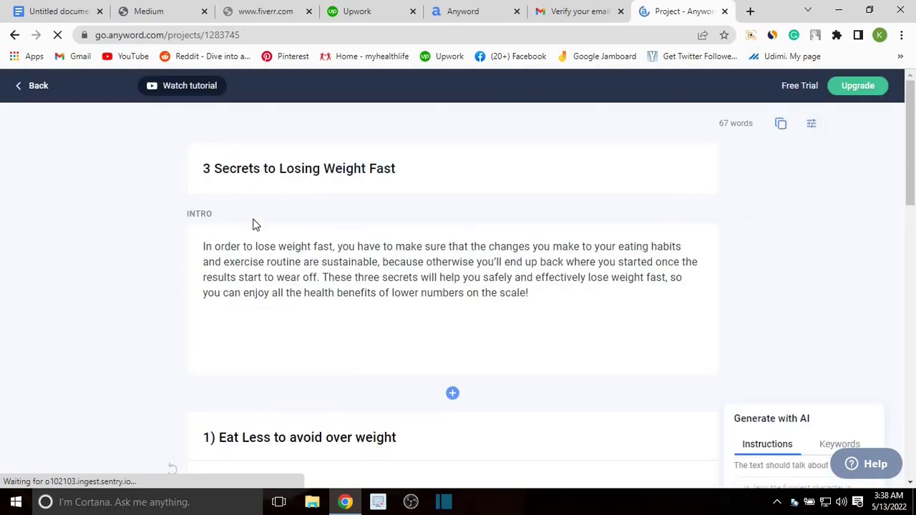
{"action": "scroll", "coordinate": [286, 215], "scroll_direction": "down", "scroll_amount": 1}
{"action": "scroll", "coordinate": [298, 215], "scroll_direction": "up", "scroll_amount": 1}
{"action": "left_click_drag", "start_coordinate": [417, 174], "coordinate": [178, 189]}
Step: Change the title to '3 Secrets to Losing Weight Fast in 2022'
{"action": "left_click", "coordinate": [425, 174]}
{"action": "type", "text": "2022"}
{"action": "left_click", "coordinate": [398, 170]}
{"action": "mouse_move", "coordinate": [527, 229]}
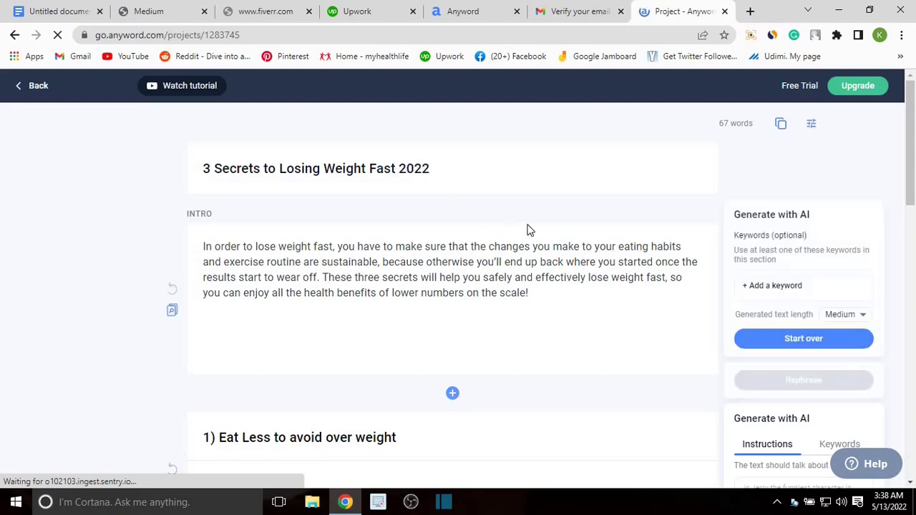
{"action": "type", "text": "in"}
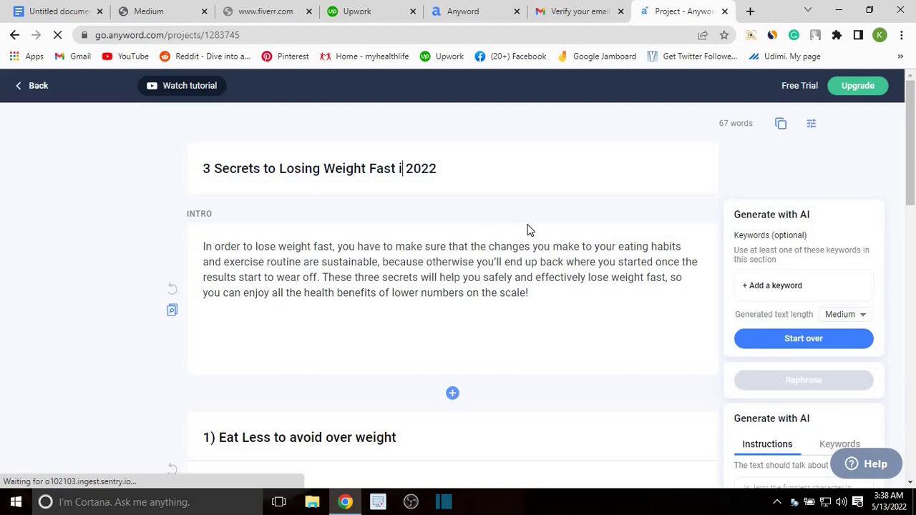
Step: Scroll to the empty 'Eat Less to avoid over weight' section and show its keyword options
{"action": "scroll", "coordinate": [222, 234], "scroll_direction": "down", "scroll_amount": 1}
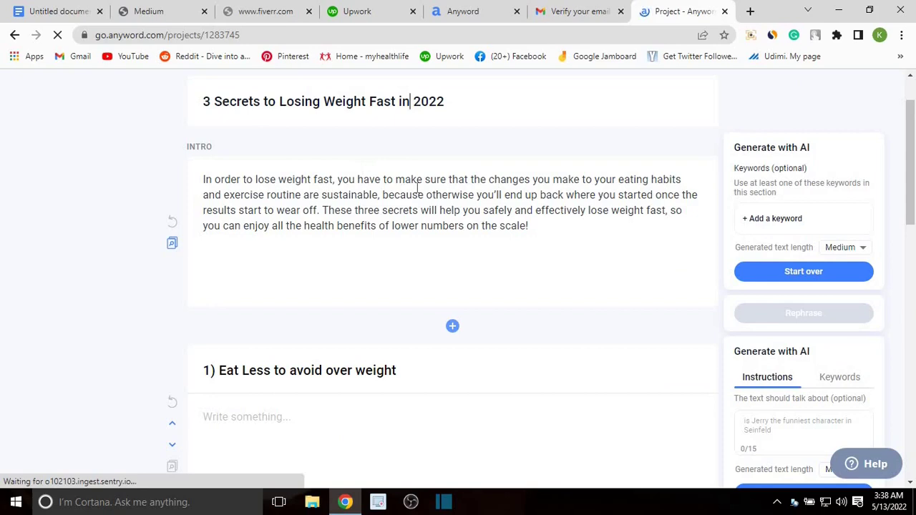
{"action": "scroll", "coordinate": [520, 189], "scroll_direction": "down", "scroll_amount": 1}
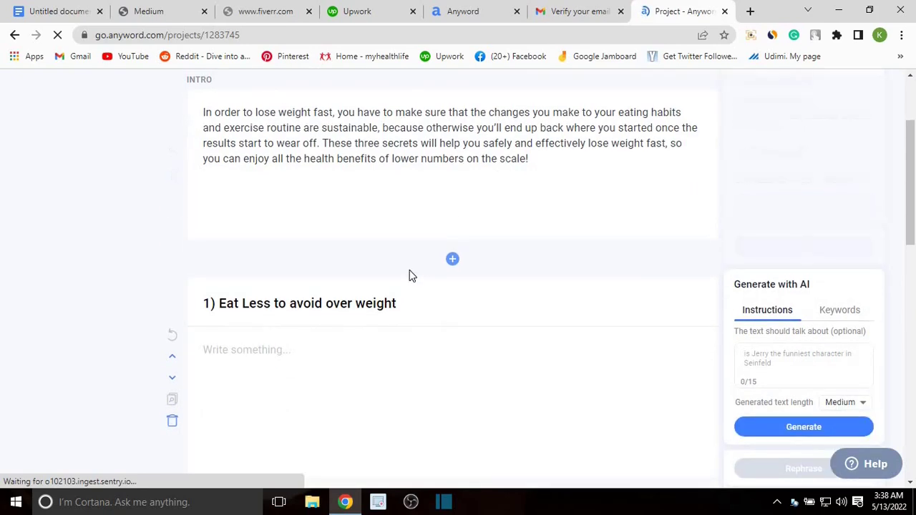
{"action": "scroll", "coordinate": [411, 276], "scroll_direction": "down", "scroll_amount": 1}
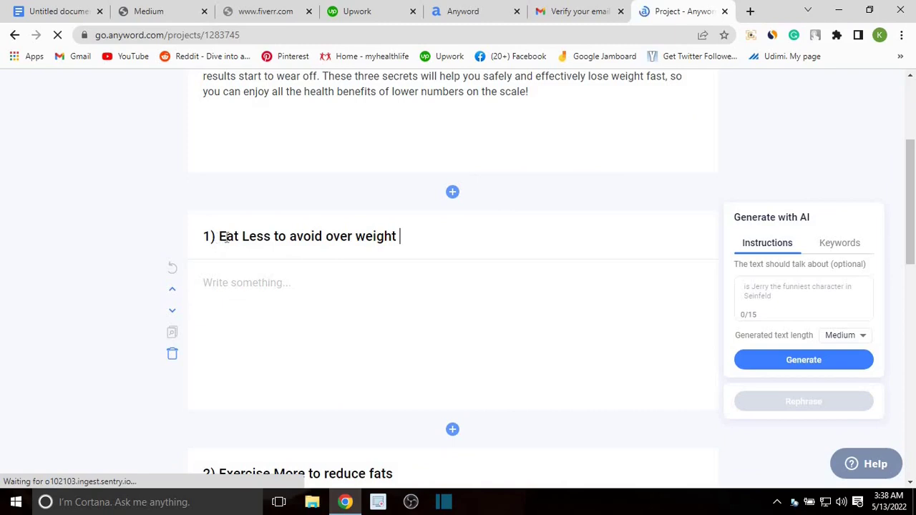
{"action": "scroll", "coordinate": [433, 242], "scroll_direction": "down", "scroll_amount": 1}
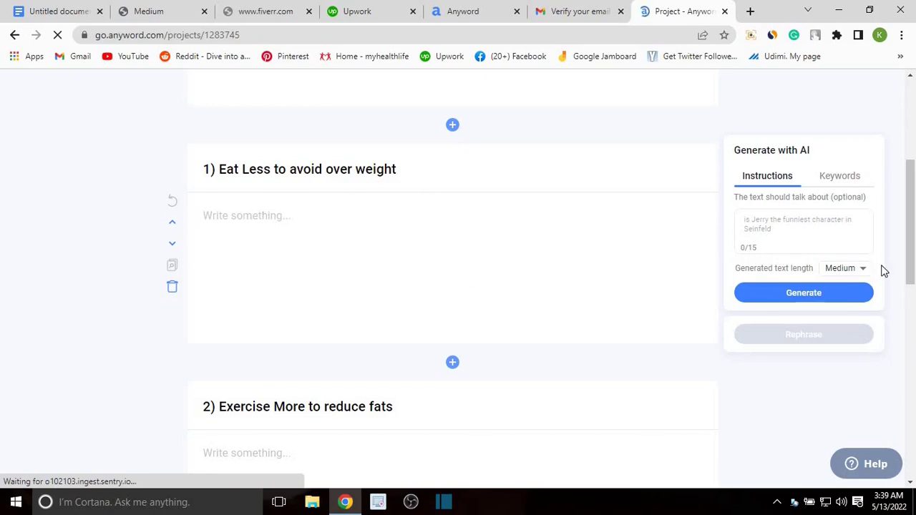
{"action": "left_click", "coordinate": [839, 178]}
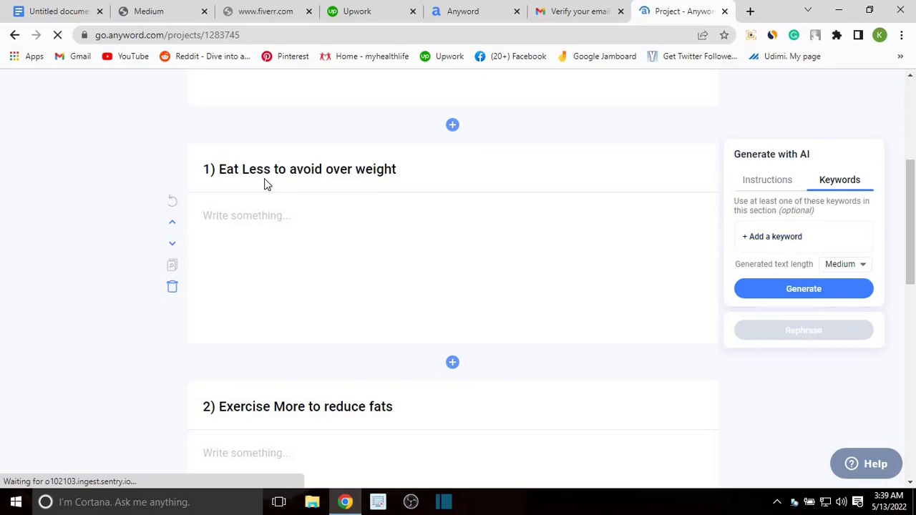
Step: Skip adding a keyword and generate a Medium-length paragraph for the Eat Less section
{"action": "left_click", "coordinate": [776, 238]}
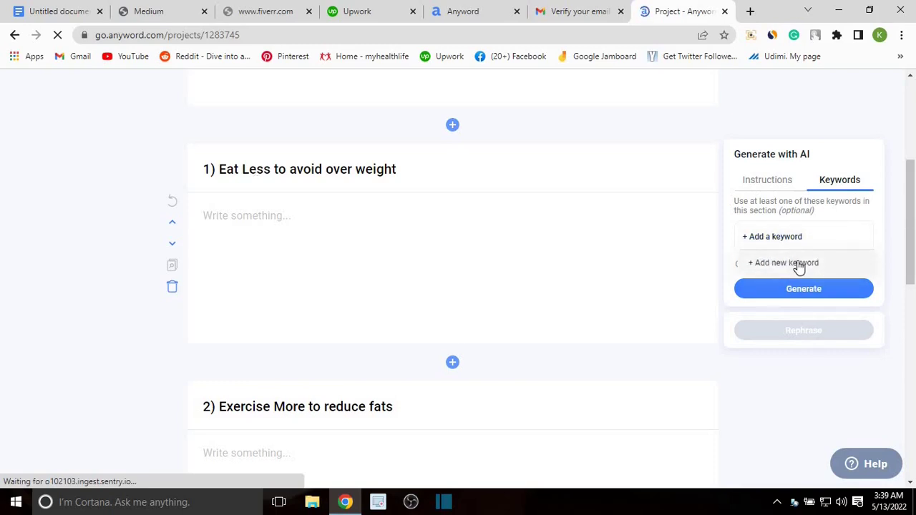
{"action": "key", "text": "Escape"}
{"action": "left_click", "coordinate": [771, 183]}
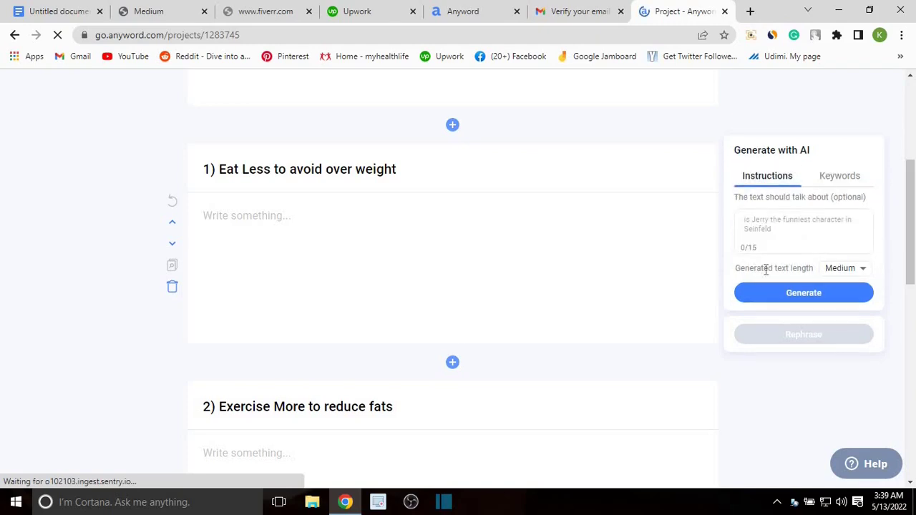
{"action": "left_click", "coordinate": [846, 268]}
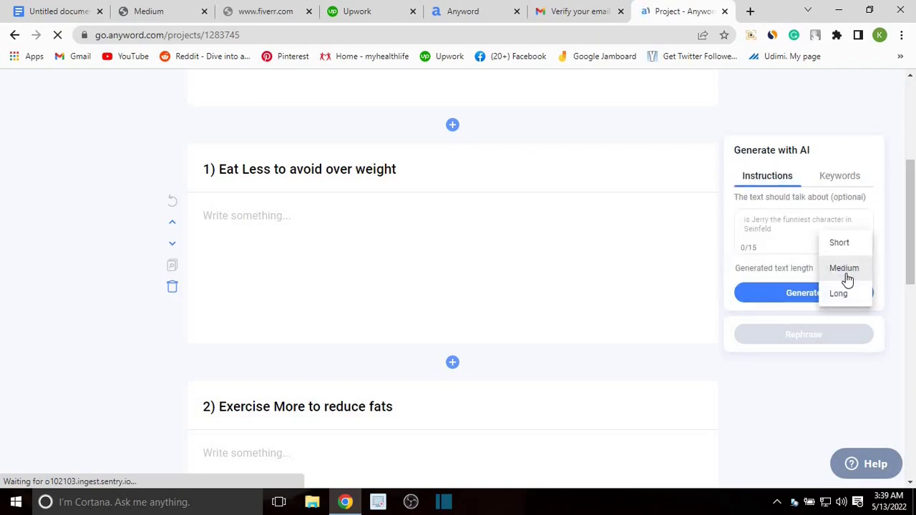
{"action": "left_click", "coordinate": [844, 270]}
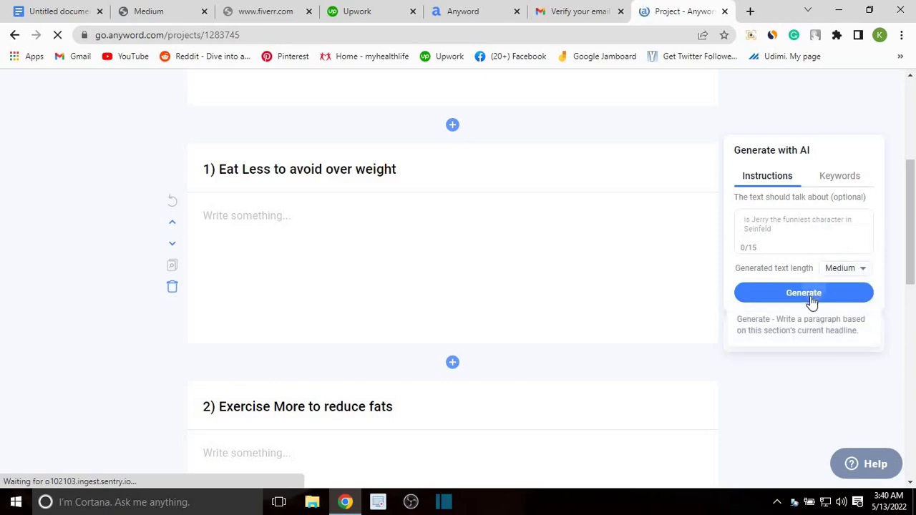
{"action": "left_click", "coordinate": [811, 294]}
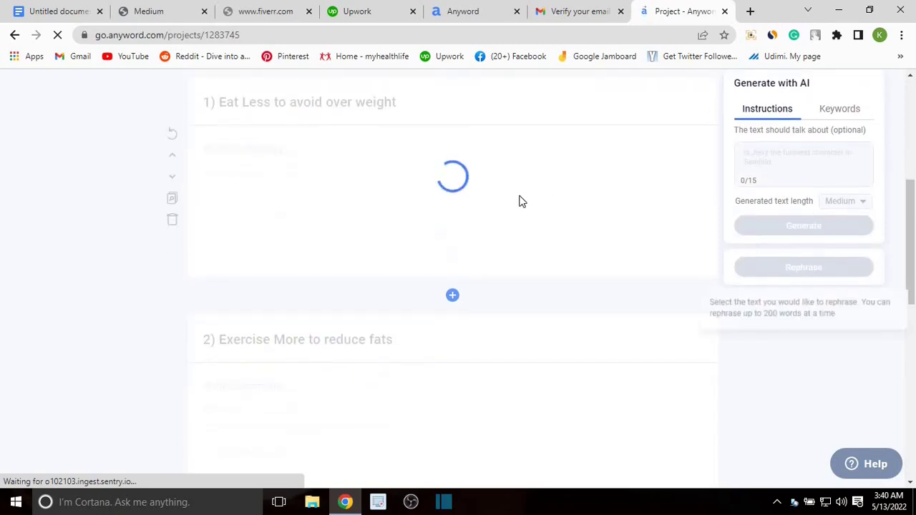
{"action": "scroll", "coordinate": [186, 189], "scroll_direction": "up", "scroll_amount": 1}
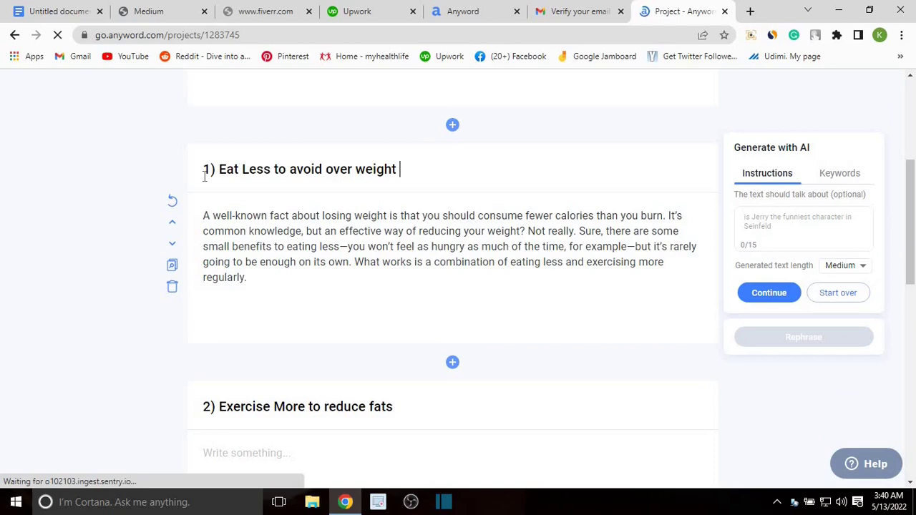
{"action": "scroll", "coordinate": [291, 201], "scroll_direction": "down", "scroll_amount": 1}
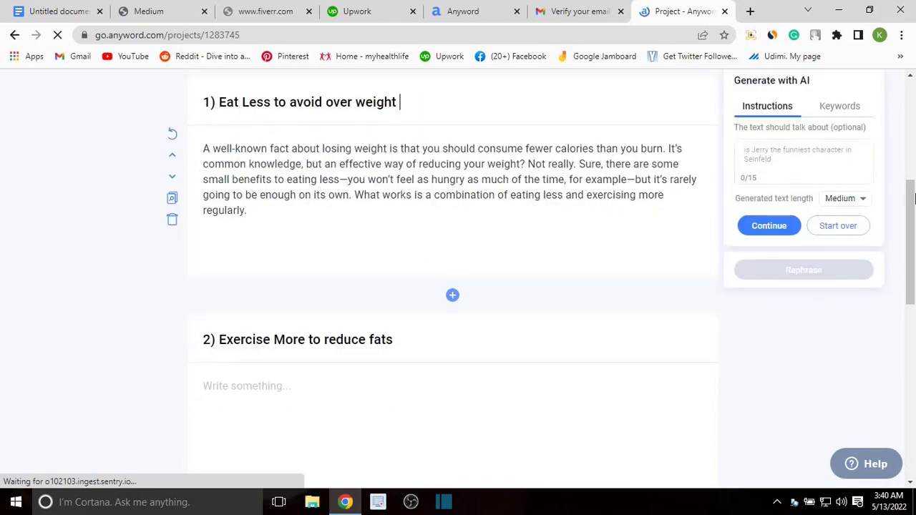
Step: Keep Medium length and extend the Eat Less paragraph with more AI text
{"action": "left_click", "coordinate": [850, 202]}
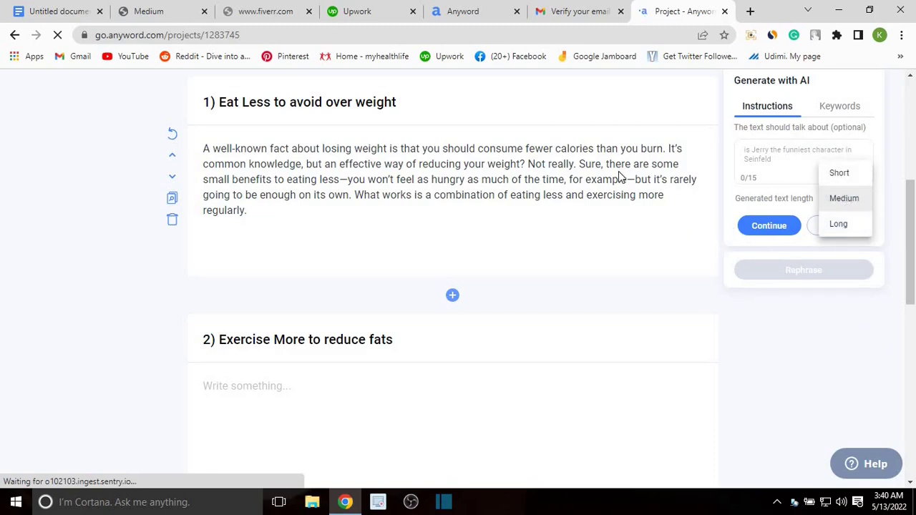
{"action": "left_click", "coordinate": [350, 196]}
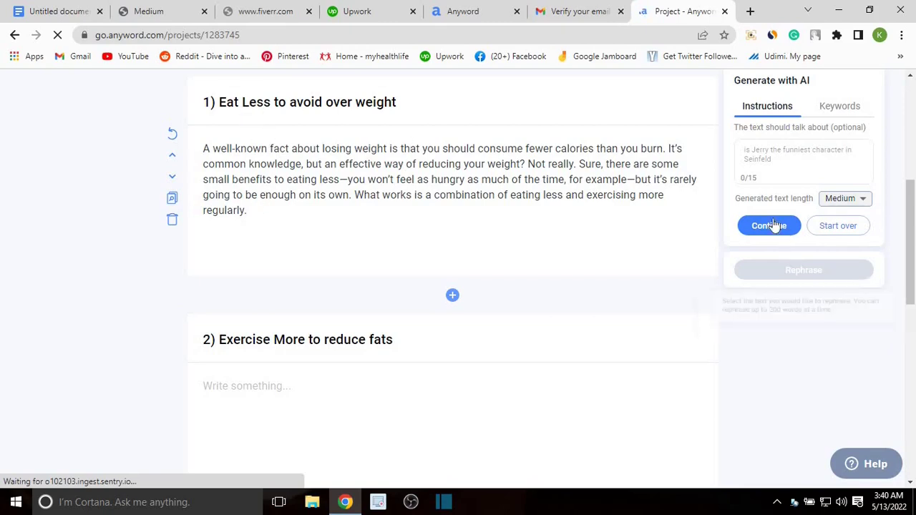
{"action": "left_click", "coordinate": [262, 204]}
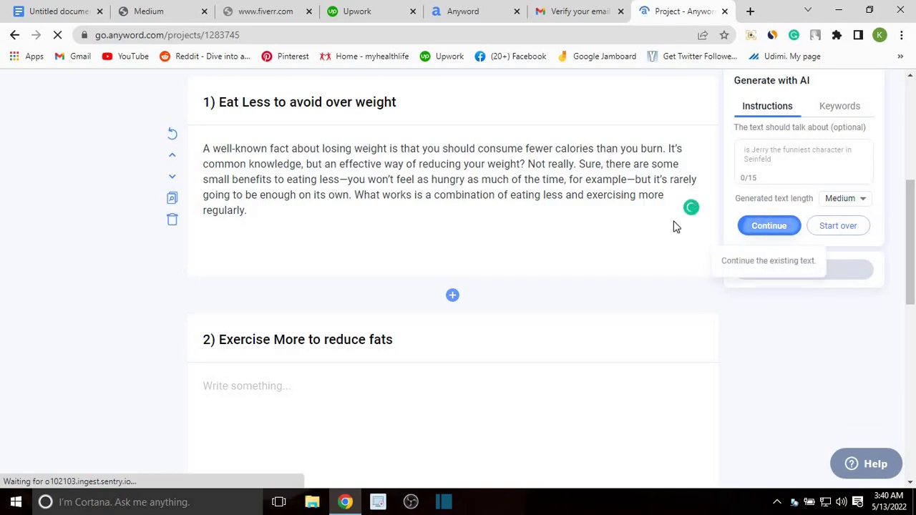
{"action": "left_click", "coordinate": [744, 228]}
{"action": "scroll", "coordinate": [422, 201], "scroll_direction": "down", "scroll_amount": 2}
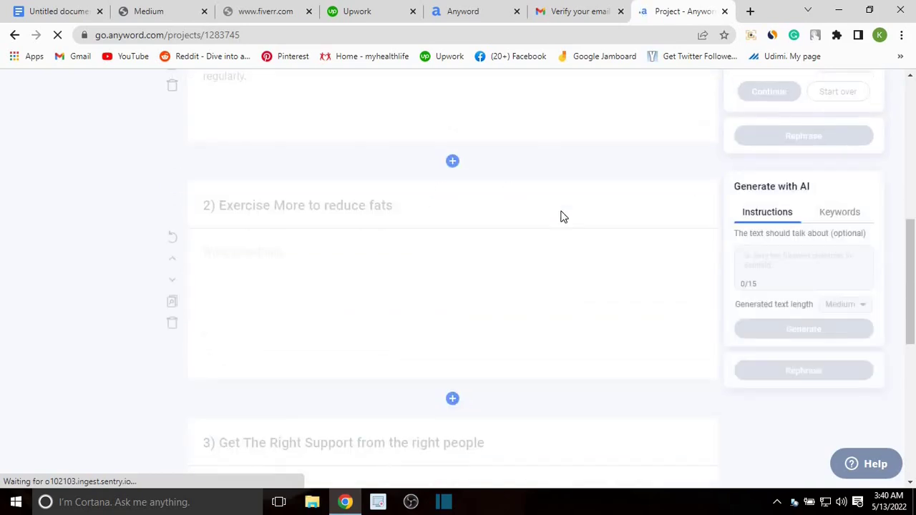
{"action": "scroll", "coordinate": [375, 255], "scroll_direction": "down", "scroll_amount": 3}
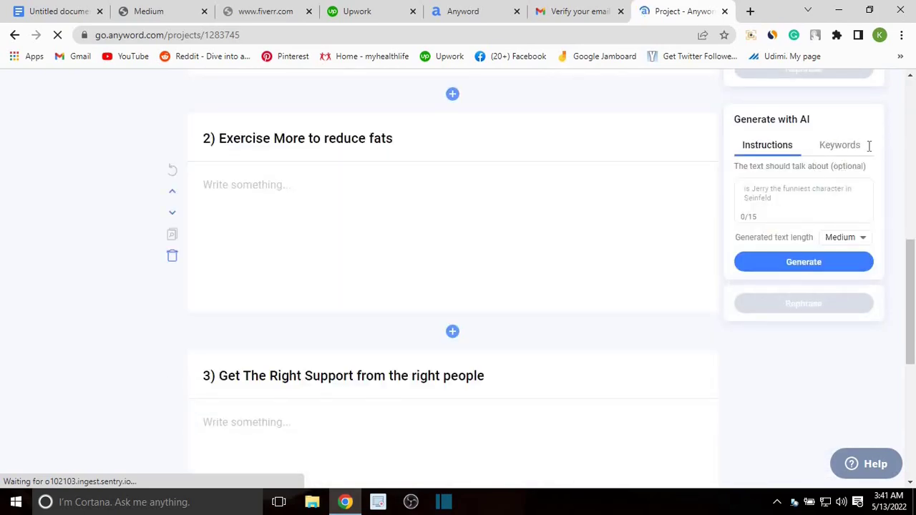
Step: Generate an AI paragraph on exercise studies for 'Exercise More to reduce fats' and extend it
{"action": "left_click", "coordinate": [804, 263]}
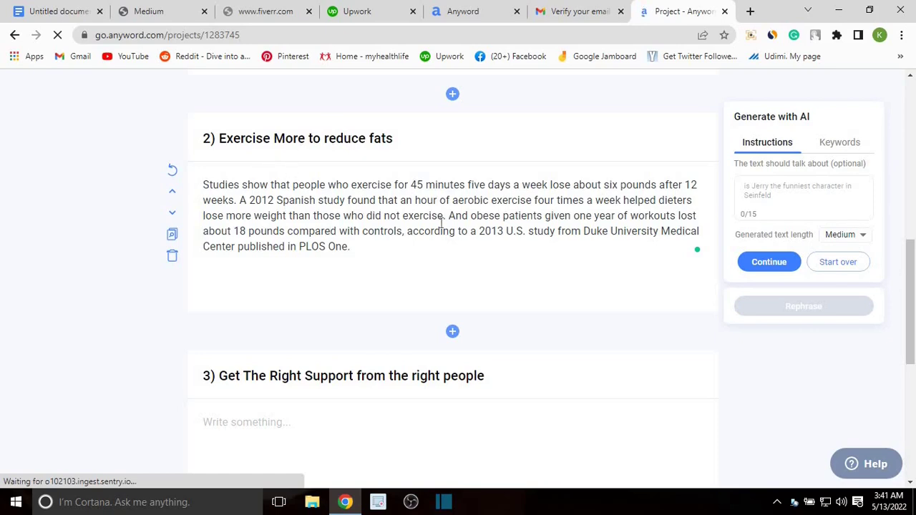
{"action": "scroll", "coordinate": [172, 172], "scroll_direction": "down", "scroll_amount": 1}
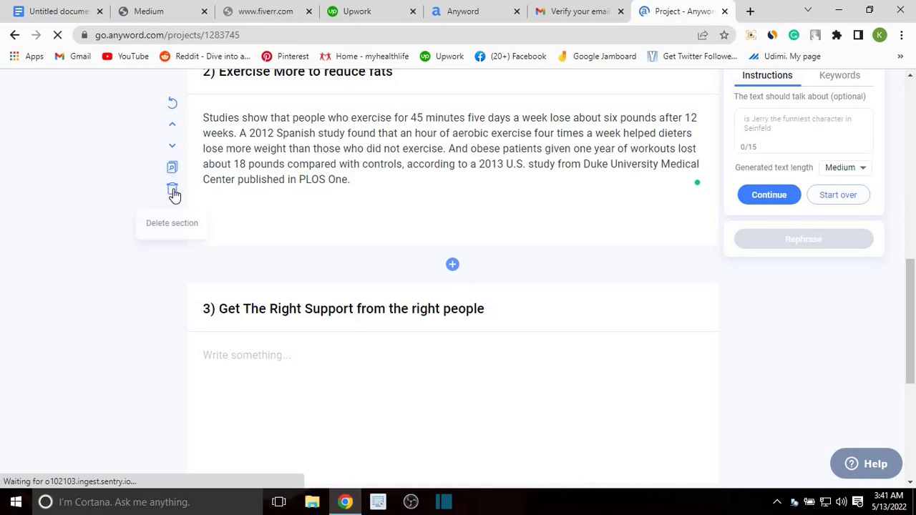
{"action": "scroll", "coordinate": [218, 222], "scroll_direction": "up", "scroll_amount": 1}
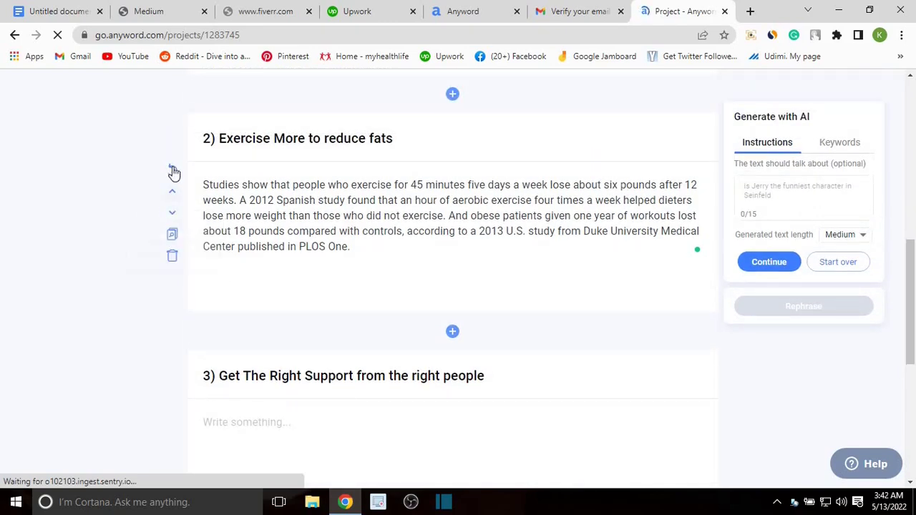
{"action": "scroll", "coordinate": [687, 243], "scroll_direction": "down", "scroll_amount": 1}
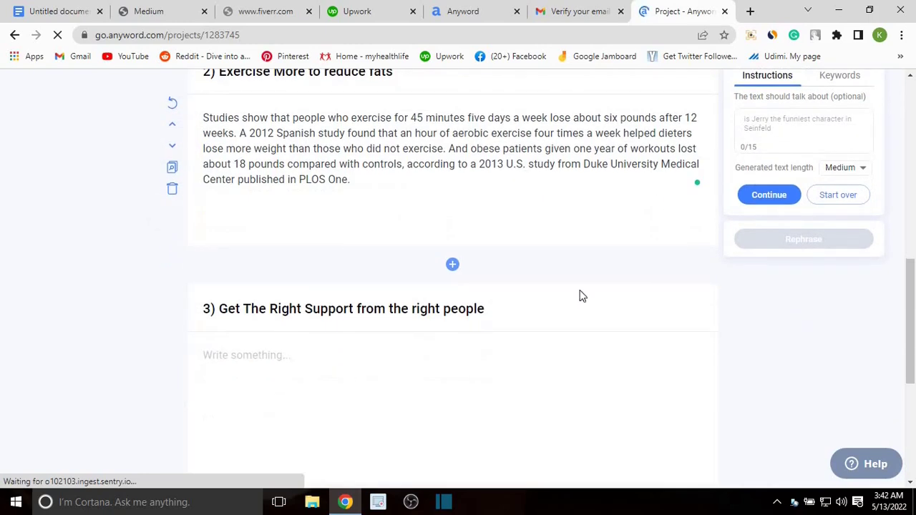
{"action": "scroll", "coordinate": [604, 201], "scroll_direction": "down", "scroll_amount": 2}
{"action": "scroll", "coordinate": [693, 108], "scroll_direction": "up", "scroll_amount": 1}
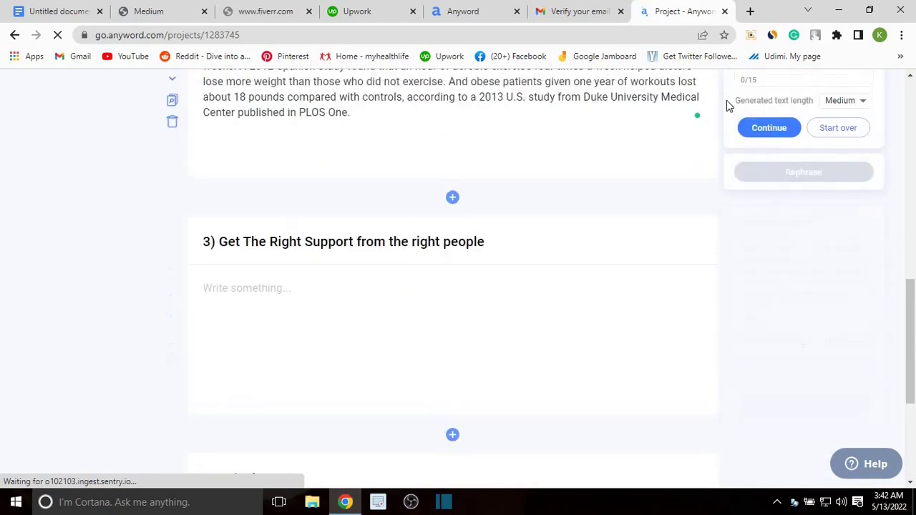
{"action": "left_click", "coordinate": [765, 129]}
{"action": "scroll", "coordinate": [317, 145], "scroll_direction": "down", "scroll_amount": 2}
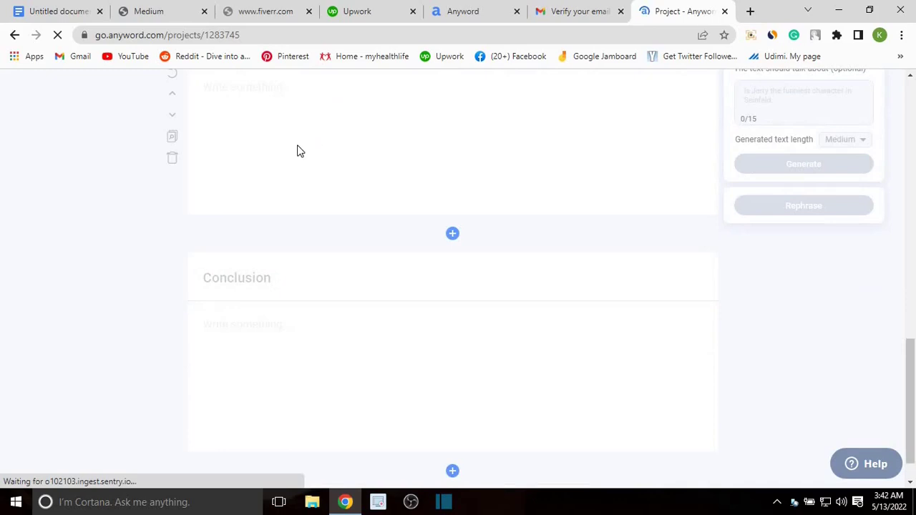
{"action": "scroll", "coordinate": [327, 180], "scroll_direction": "up", "scroll_amount": 2}
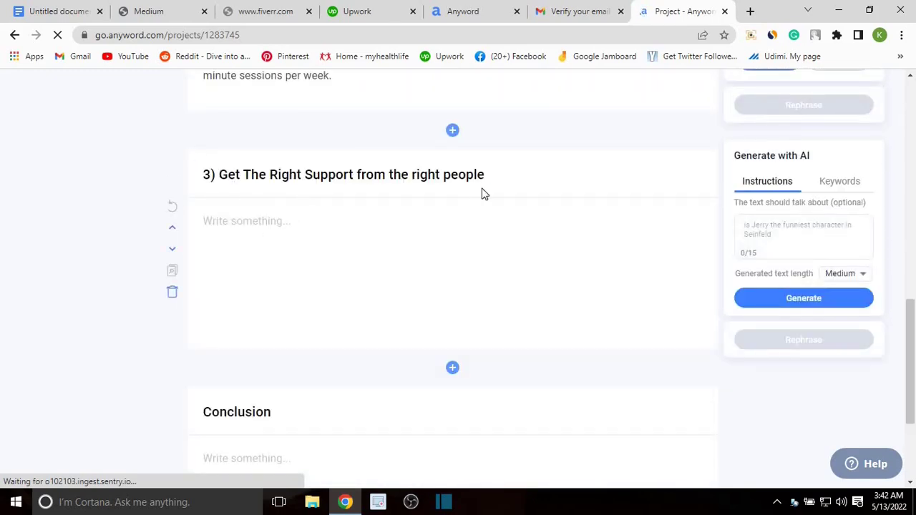
Step: Generate and extend an AI paragraph for the 'Get The Right Support' section
{"action": "scroll", "coordinate": [528, 207], "scroll_direction": "down", "scroll_amount": 1}
{"action": "scroll", "coordinate": [528, 207], "scroll_direction": "up", "scroll_amount": 2}
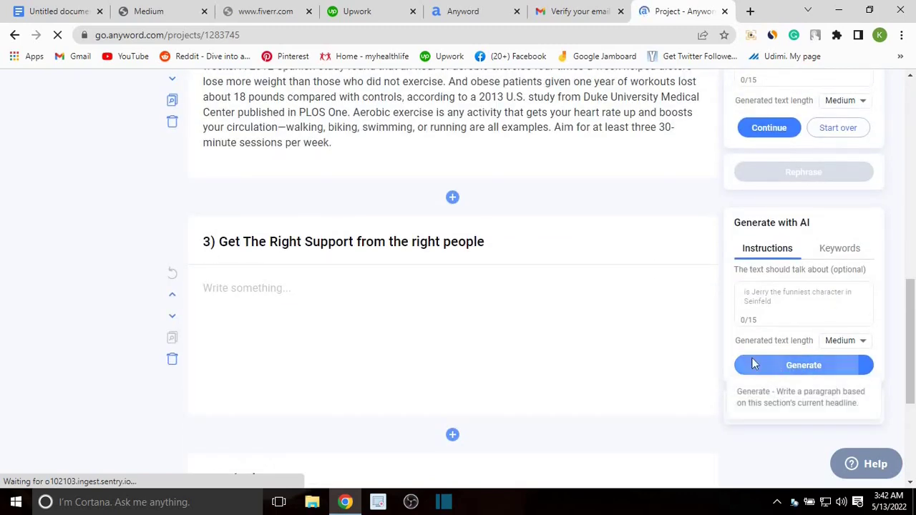
{"action": "left_click", "coordinate": [753, 365]}
{"action": "scroll", "coordinate": [579, 328], "scroll_direction": "down", "scroll_amount": 3}
{"action": "scroll", "coordinate": [151, 154], "scroll_direction": "up", "scroll_amount": 1}
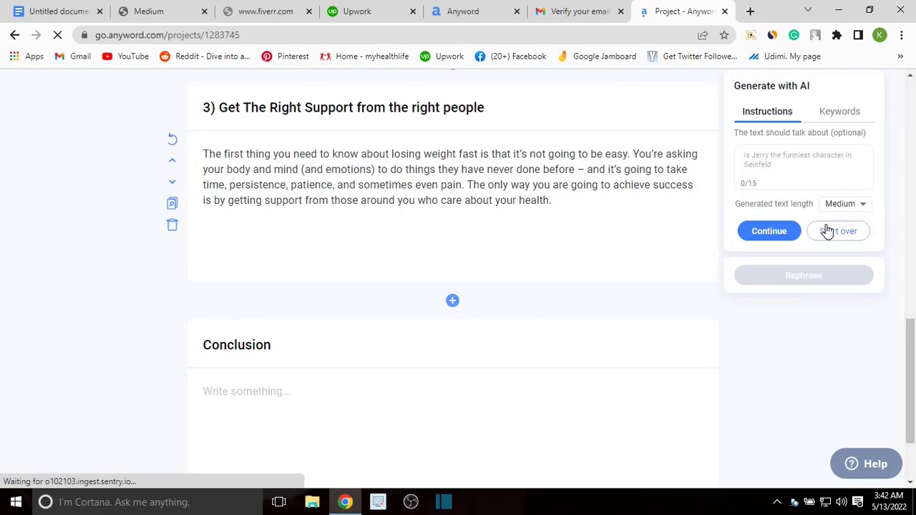
{"action": "left_click", "coordinate": [770, 232]}
Step: Generate an AI paragraph for the Conclusion section
{"action": "scroll", "coordinate": [501, 200], "scroll_direction": "down", "scroll_amount": 2}
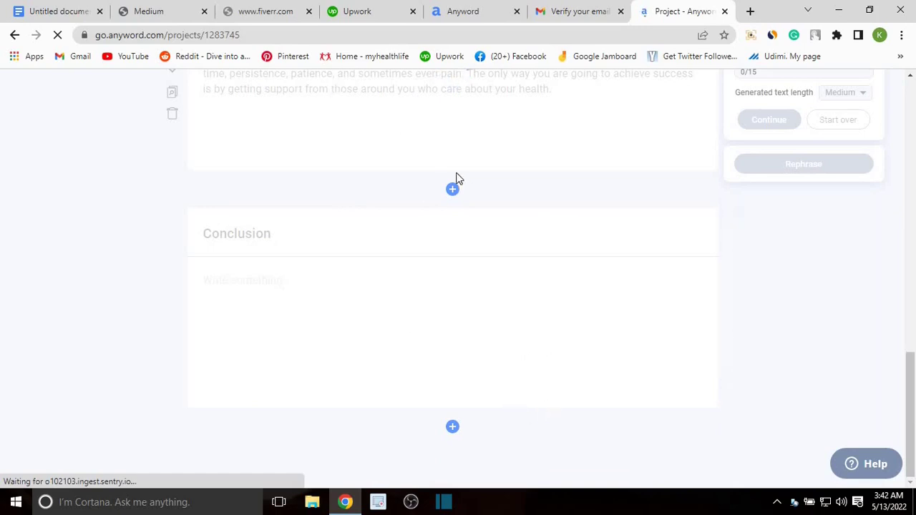
{"action": "scroll", "coordinate": [426, 184], "scroll_direction": "up", "scroll_amount": 1}
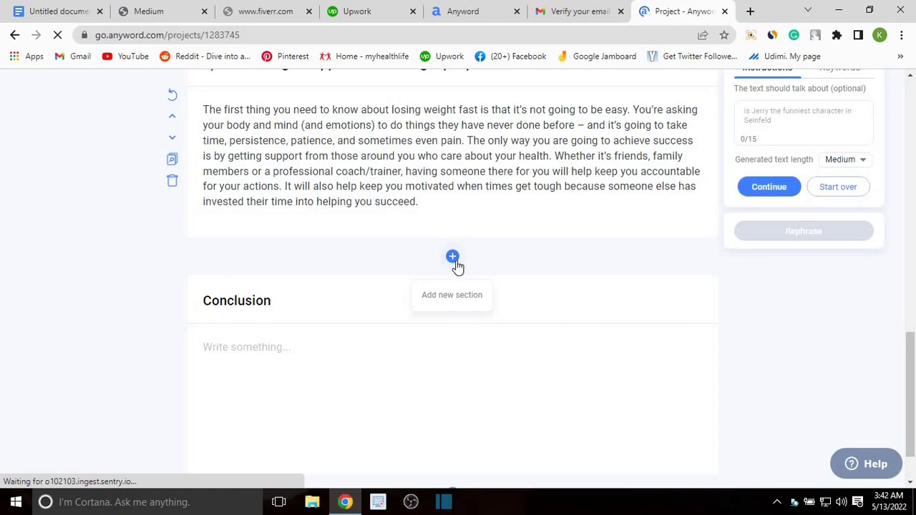
{"action": "scroll", "coordinate": [645, 243], "scroll_direction": "down", "scroll_amount": 1}
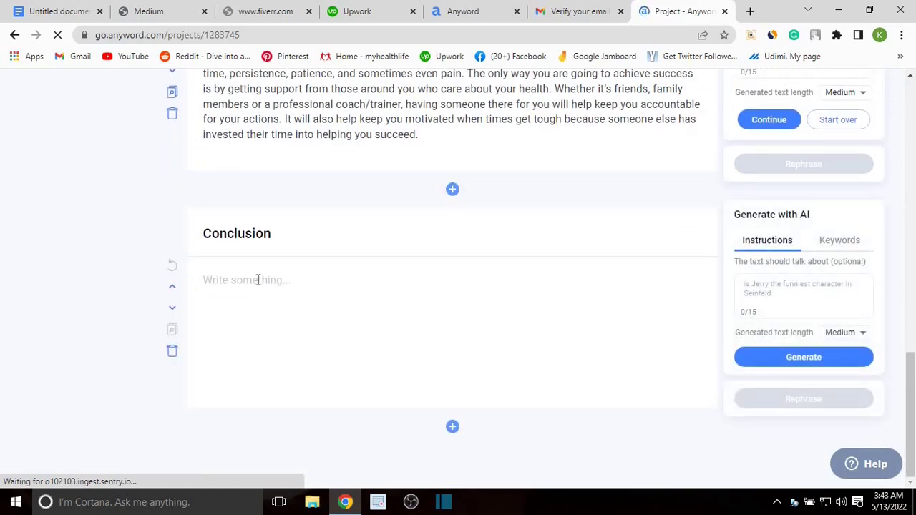
{"action": "left_click", "coordinate": [809, 359]}
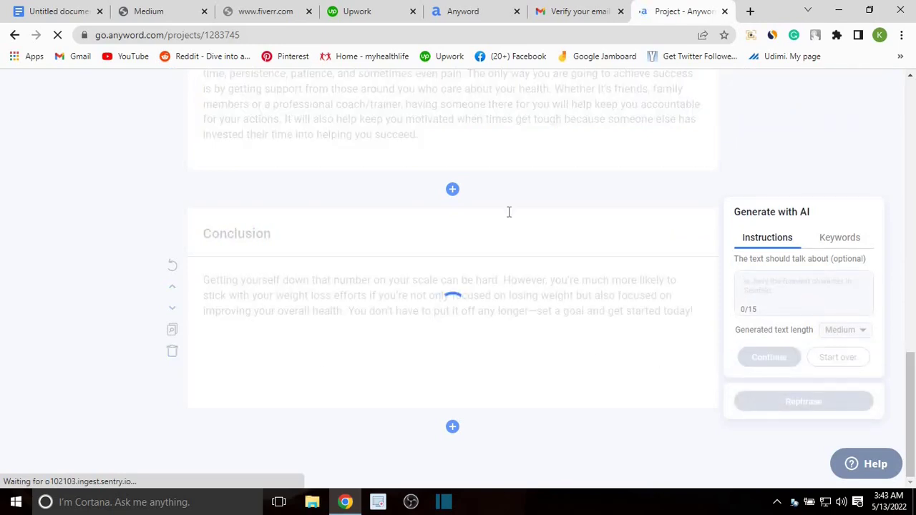
Step: Set generated text length to Short and extend the Conclusion with a short continuation
{"action": "left_click", "coordinate": [847, 331]}
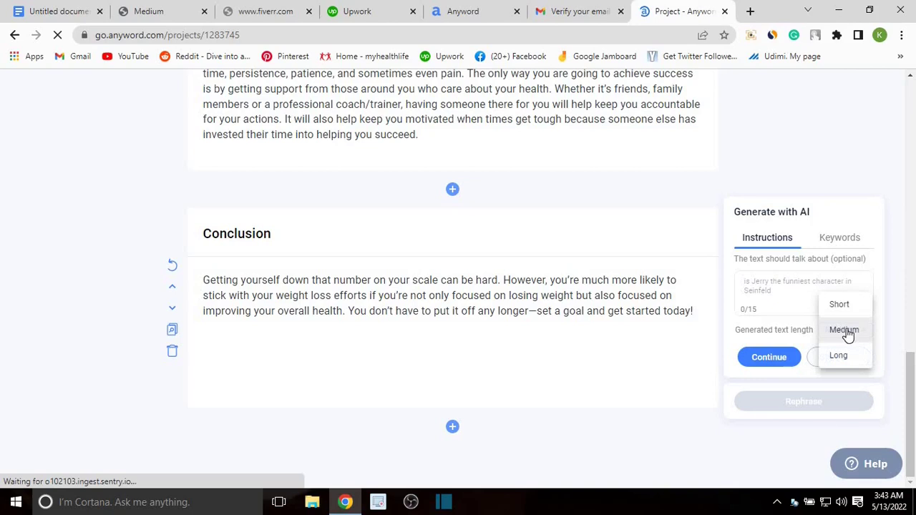
{"action": "left_click", "coordinate": [846, 303]}
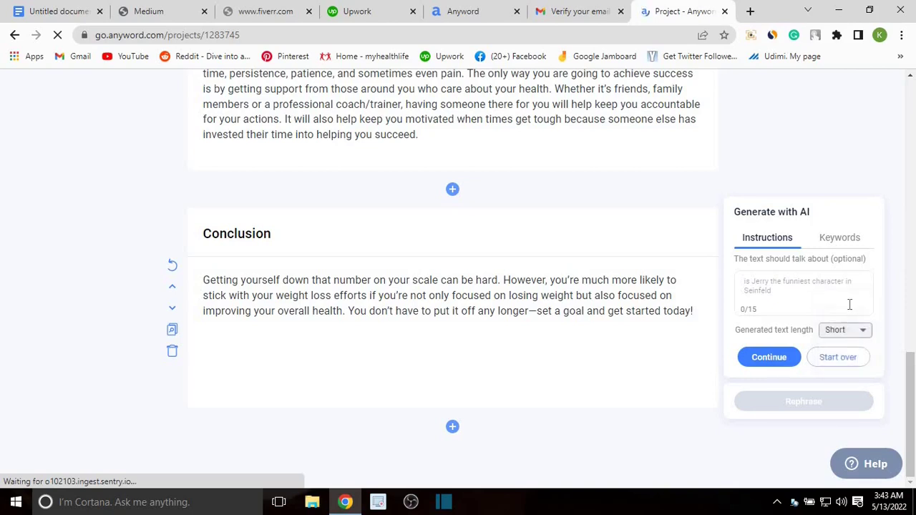
{"action": "left_click", "coordinate": [753, 355]}
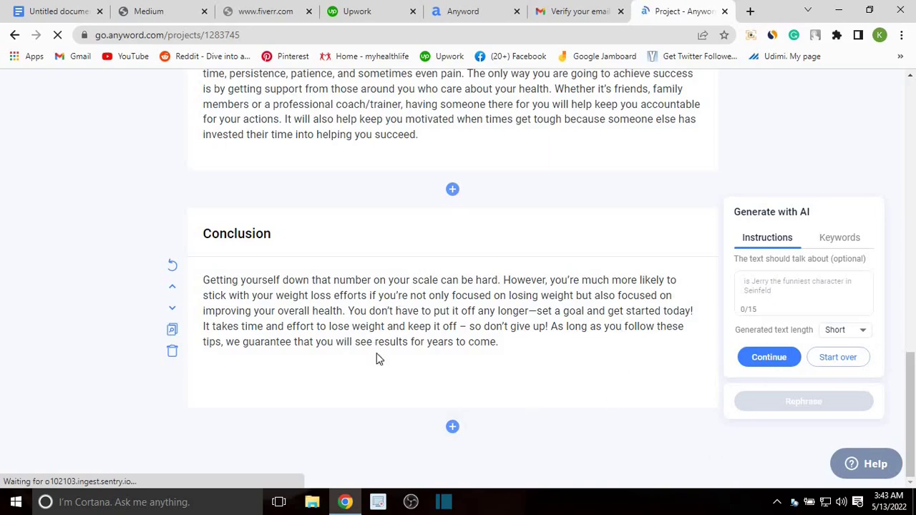
{"action": "scroll", "coordinate": [401, 337], "scroll_direction": "up", "scroll_amount": 10}
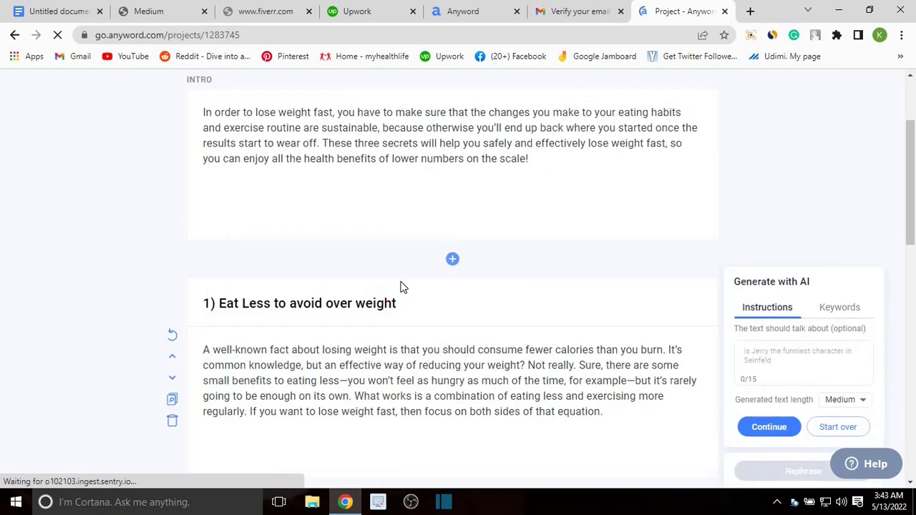
Step: Select the Intro and 1) Eat Less sections, then scroll back to the top of the post
{"action": "left_click", "coordinate": [363, 205]}
{"action": "left_click", "coordinate": [558, 299]}
{"action": "scroll", "coordinate": [559, 301], "scroll_direction": "up", "scroll_amount": 1}
{"action": "left_click", "coordinate": [559, 303]}
{"action": "scroll", "coordinate": [562, 309], "scroll_direction": "up", "scroll_amount": 1}
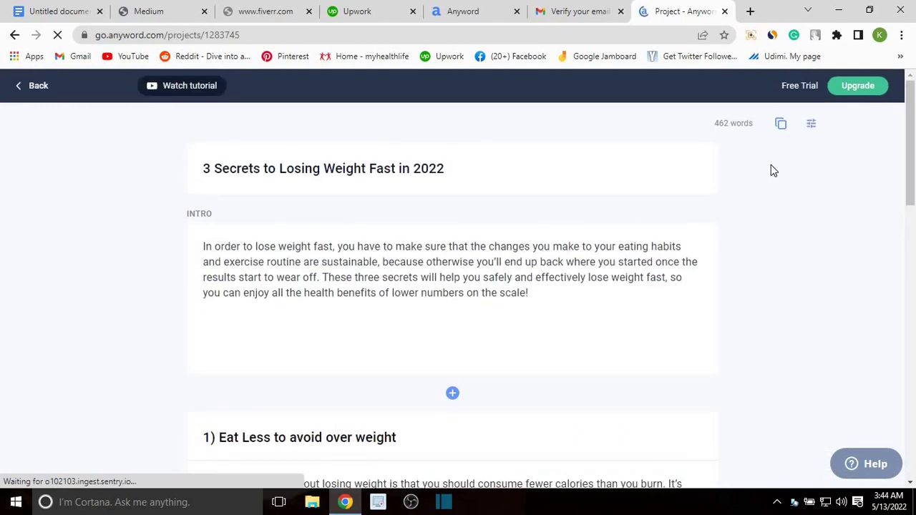
{"action": "scroll", "coordinate": [558, 221], "scroll_direction": "down", "scroll_amount": 2}
{"action": "scroll", "coordinate": [403, 244], "scroll_direction": "down", "scroll_amount": 11}
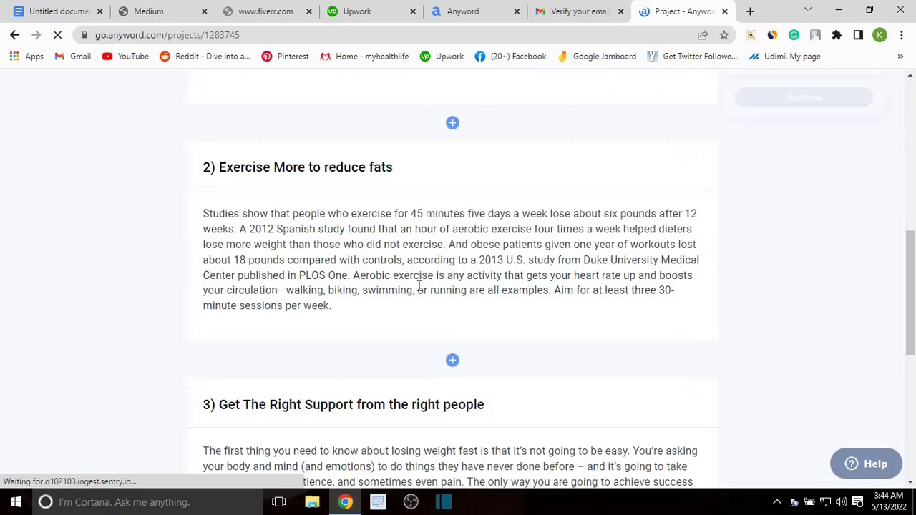
{"action": "scroll", "coordinate": [451, 323], "scroll_direction": "up", "scroll_amount": 8}
{"action": "scroll", "coordinate": [451, 324], "scroll_direction": "up", "scroll_amount": 5}
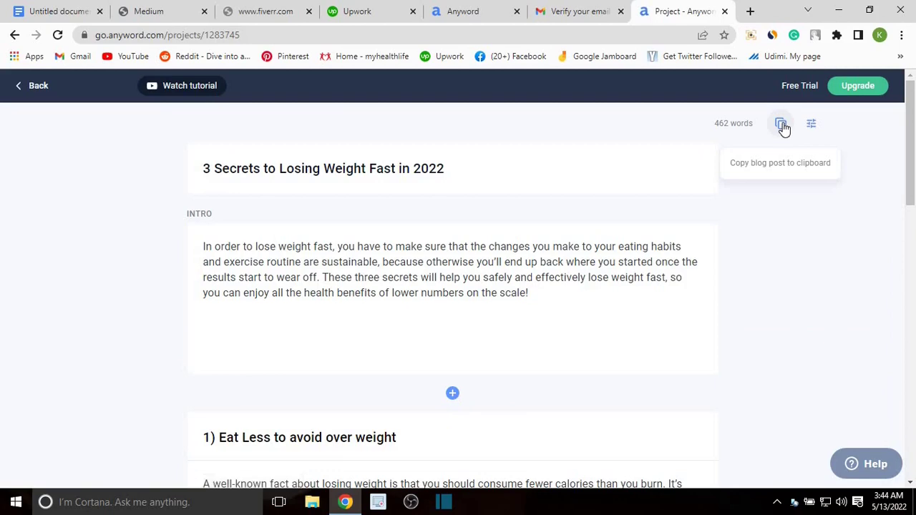
Step: Copy the whole 462-word blog post to the clipboard and minimize Chrome
{"action": "mouse_move", "coordinate": [279, 236]}
{"action": "left_click", "coordinate": [782, 126]}
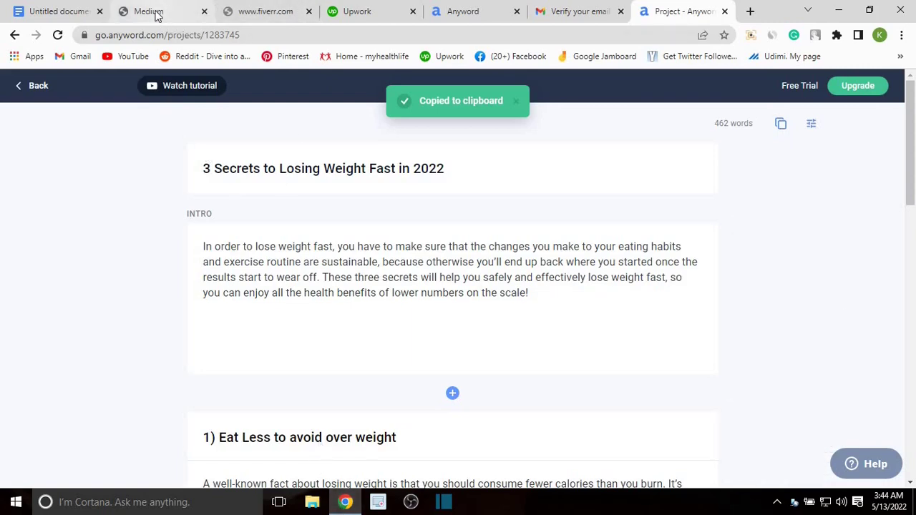
{"action": "left_click", "coordinate": [839, 11]}
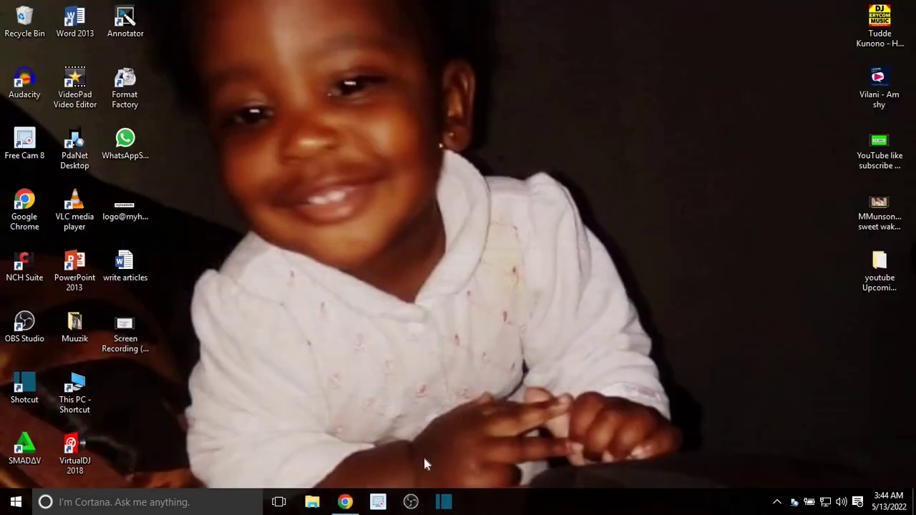
Step: Open the 'write articles' desktop file in Word 2013, accepting the startup prompts
{"action": "double_click", "coordinate": [123, 266]}
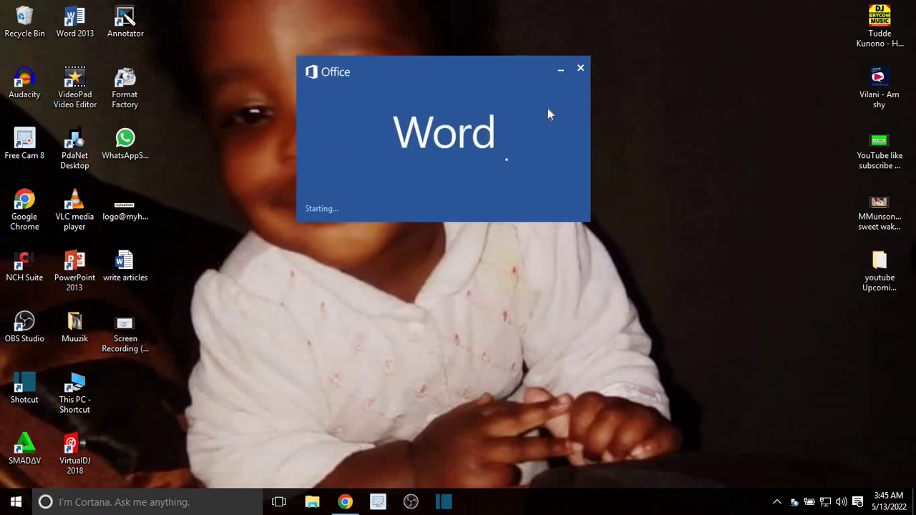
{"action": "left_click", "coordinate": [436, 301]}
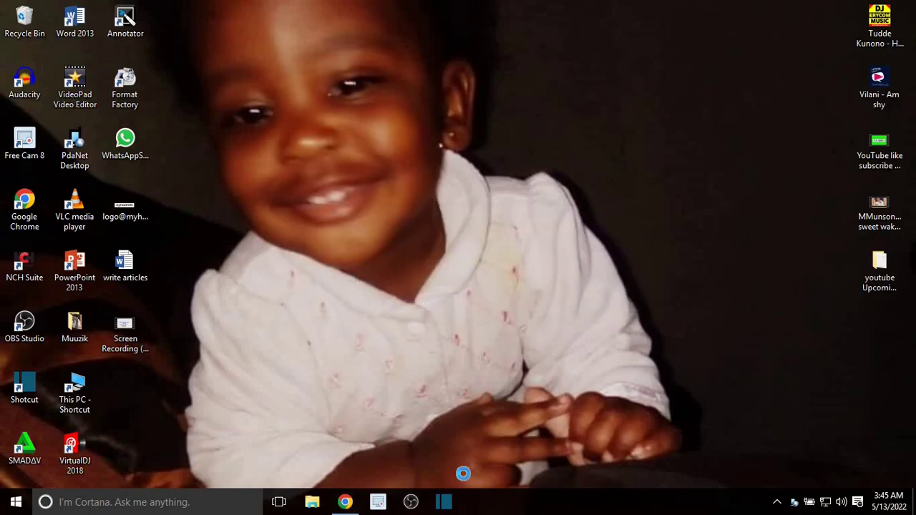
{"action": "key", "text": "Return"}
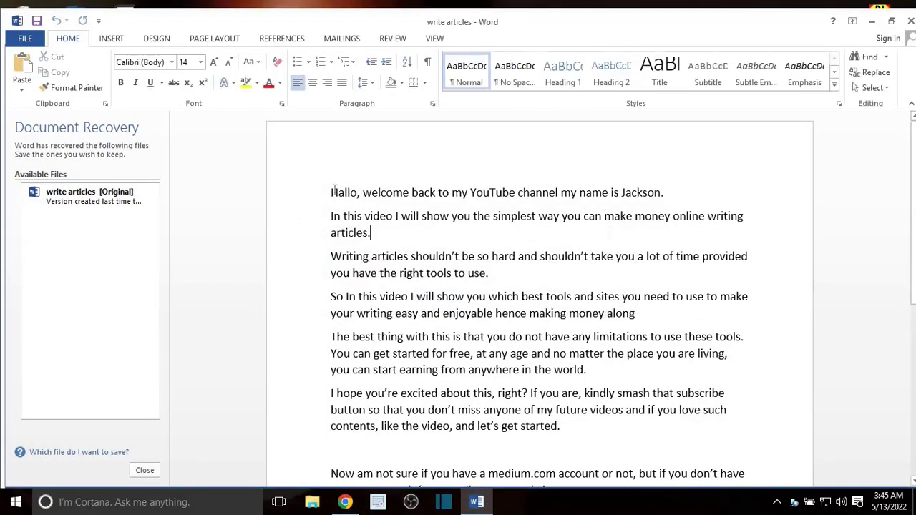
Step: Replace the old video-script text with the pasted Anyword post and jump back to the top
{"action": "key", "text": "ctrl+a"}
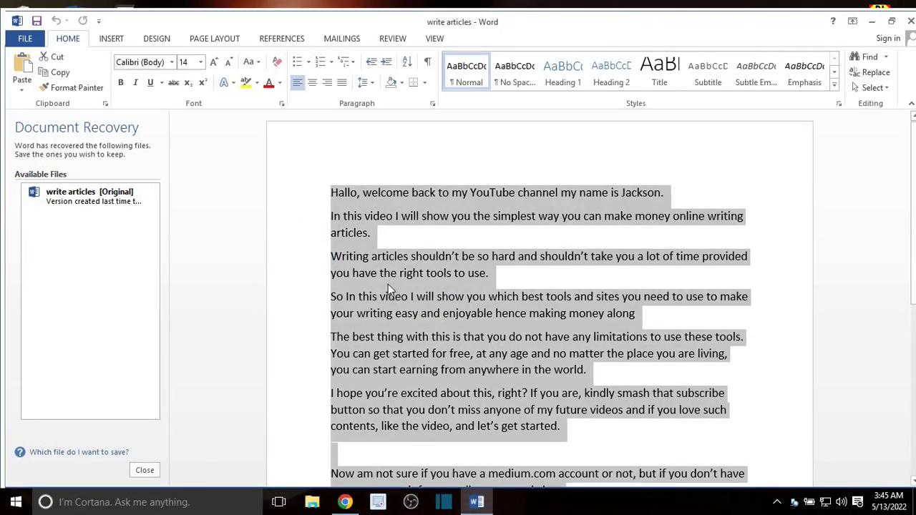
{"action": "key", "text": "Delete"}
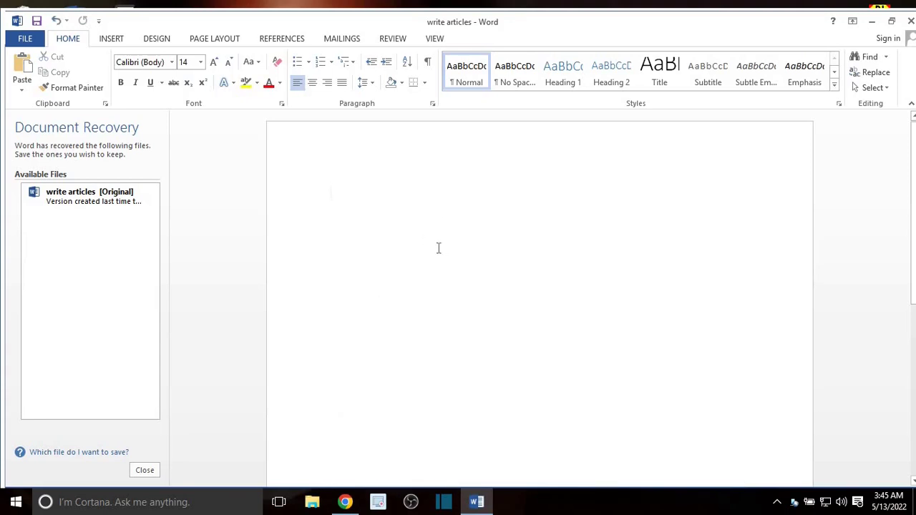
{"action": "key", "text": "ctrl+v"}
{"action": "key", "text": "ctrl+Home"}
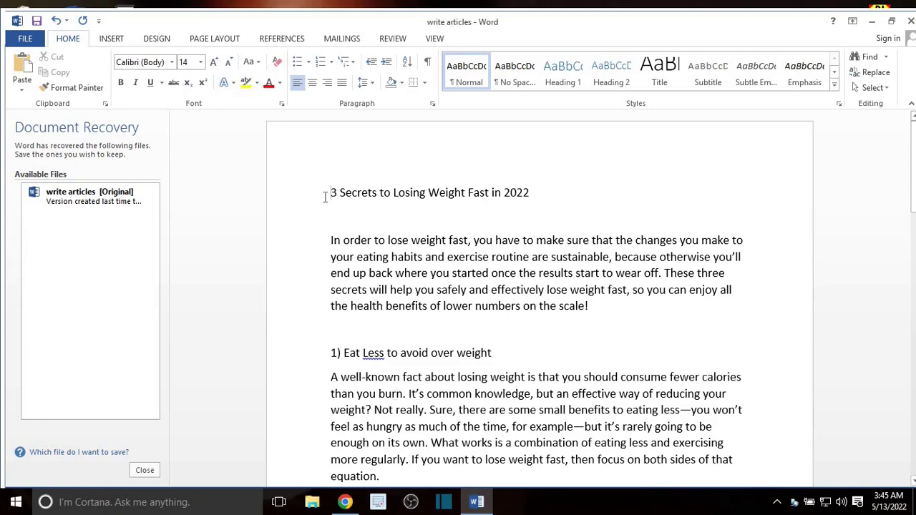
Step: Check the pasted article through to its Conclusion, then return to the Anyword editor in Chrome
{"action": "scroll", "coordinate": [533, 208], "scroll_direction": "down", "scroll_amount": 1}
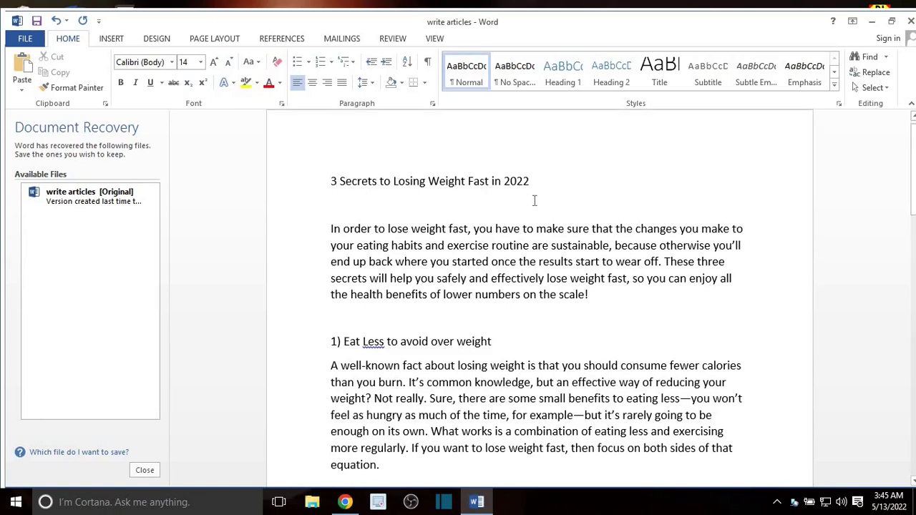
{"action": "scroll", "coordinate": [506, 282], "scroll_direction": "down", "scroll_amount": 3}
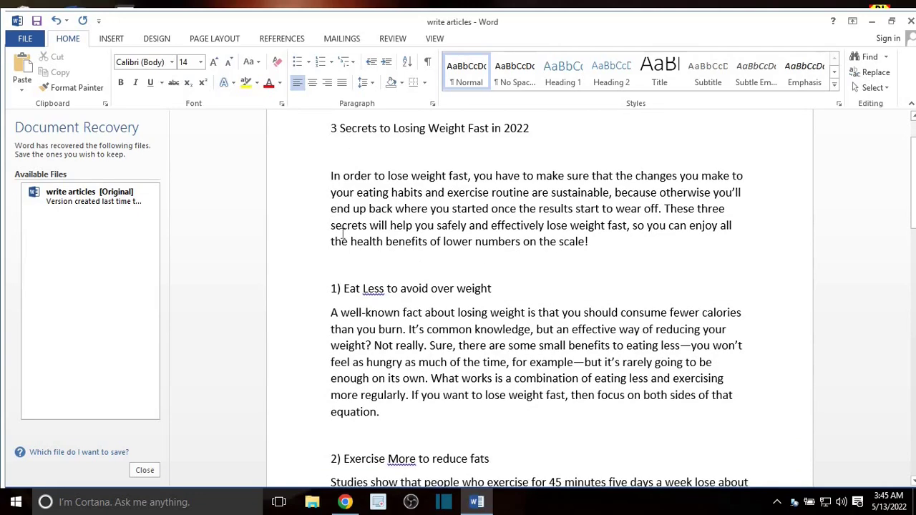
{"action": "scroll", "coordinate": [417, 242], "scroll_direction": "down", "scroll_amount": 1}
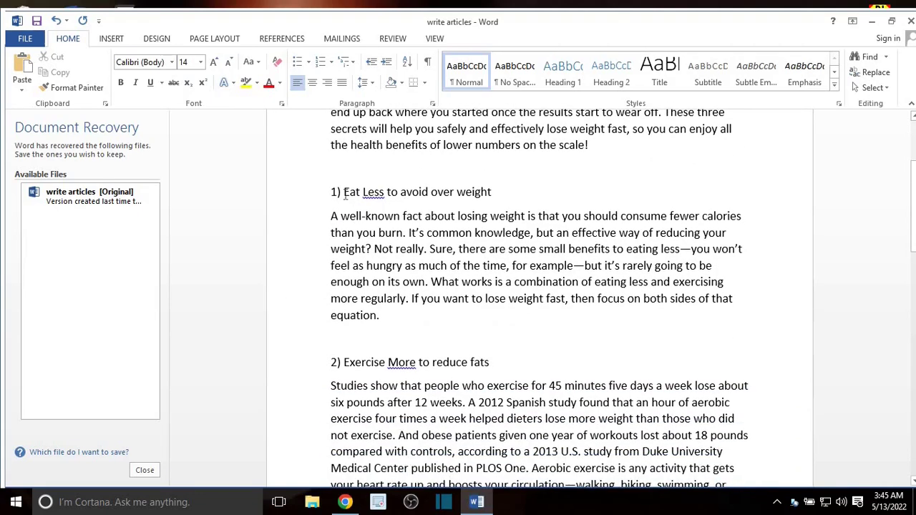
{"action": "scroll", "coordinate": [398, 358], "scroll_direction": "down", "scroll_amount": 5}
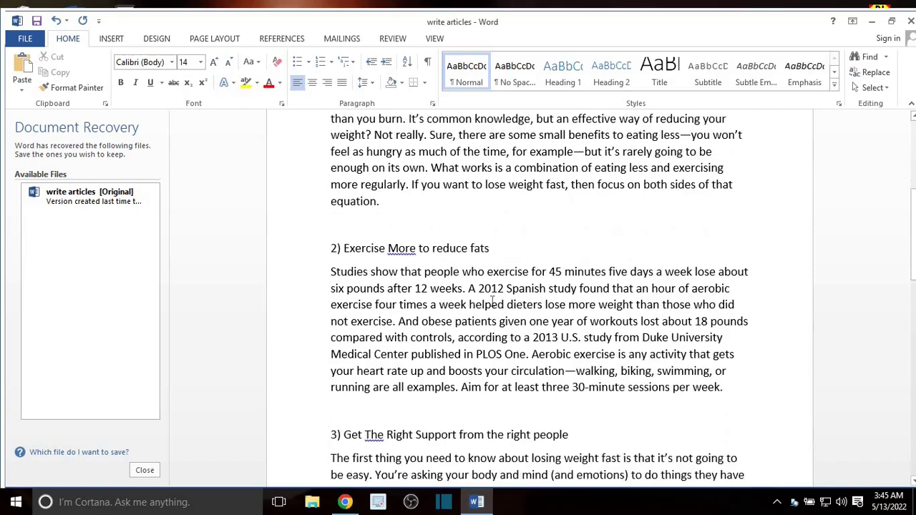
{"action": "scroll", "coordinate": [399, 358], "scroll_direction": "down", "scroll_amount": 15}
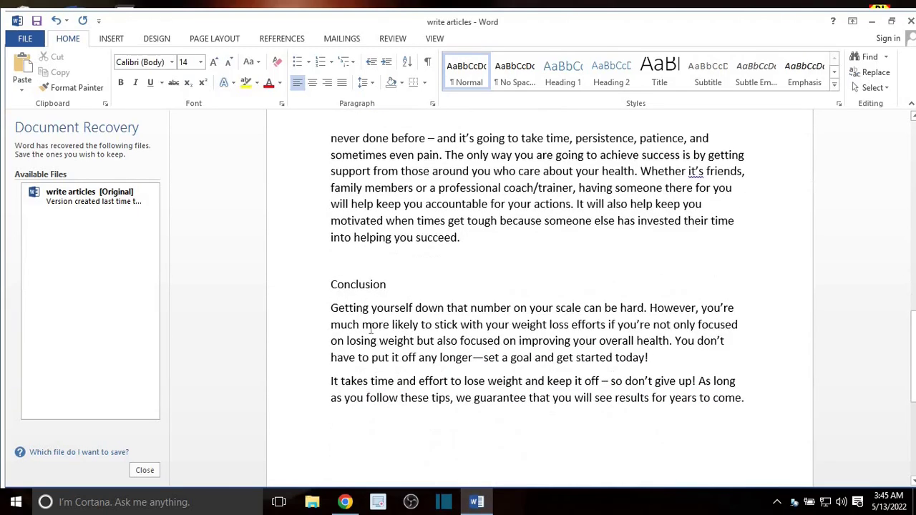
{"action": "scroll", "coordinate": [535, 362], "scroll_direction": "up", "scroll_amount": 8}
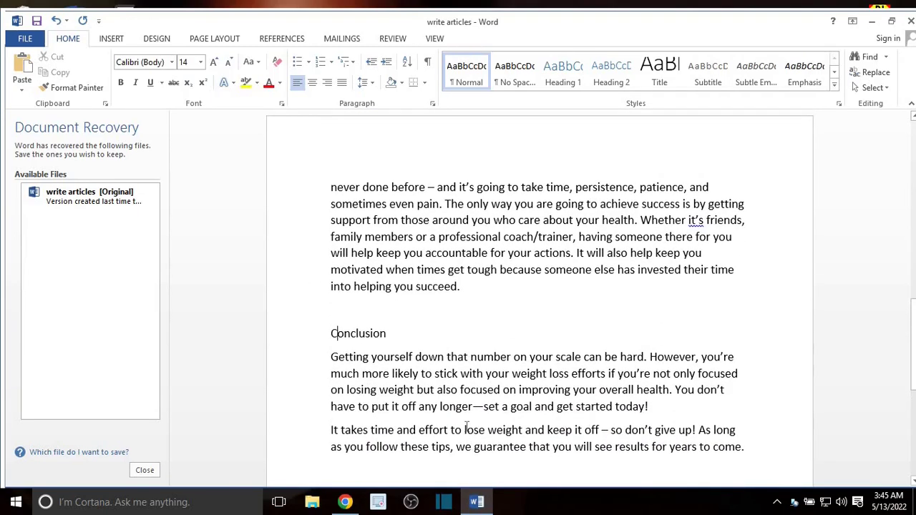
{"action": "scroll", "coordinate": [535, 362], "scroll_direction": "up", "scroll_amount": 18}
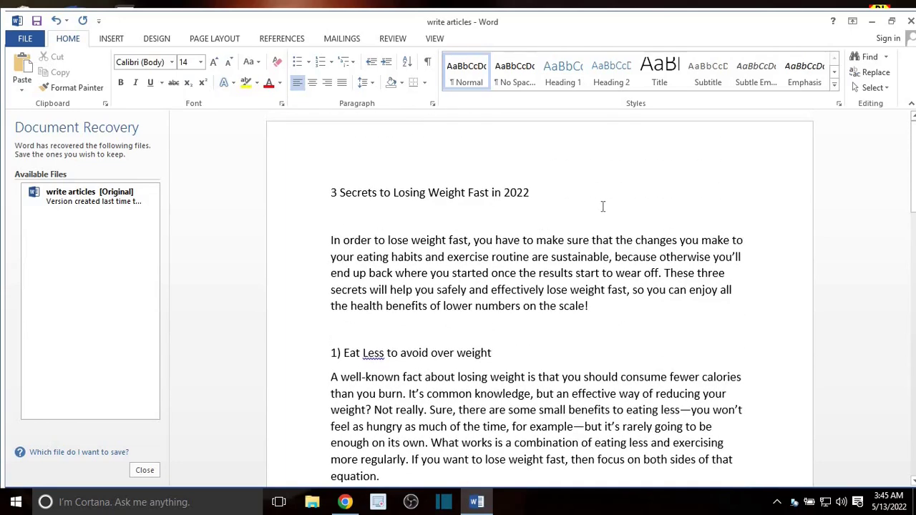
{"action": "scroll", "coordinate": [591, 232], "scroll_direction": "down", "scroll_amount": 10}
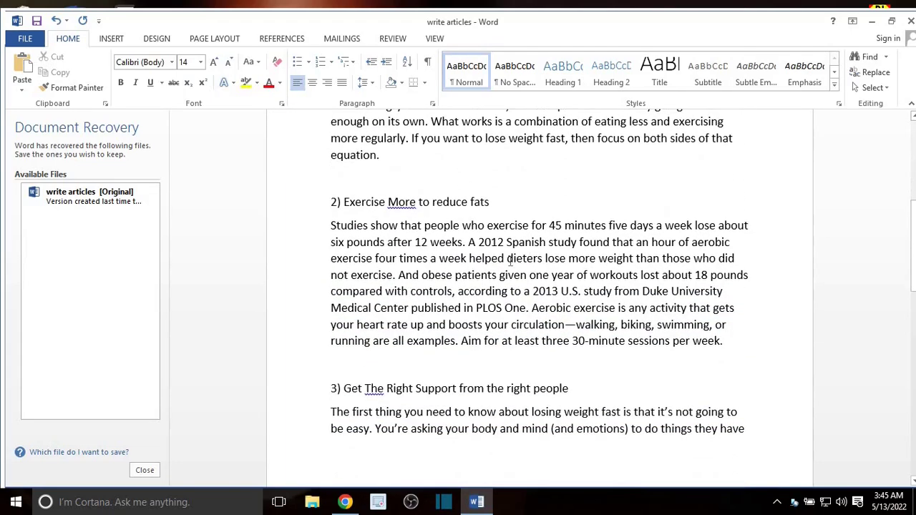
{"action": "scroll", "coordinate": [645, 277], "scroll_direction": "down", "scroll_amount": 7}
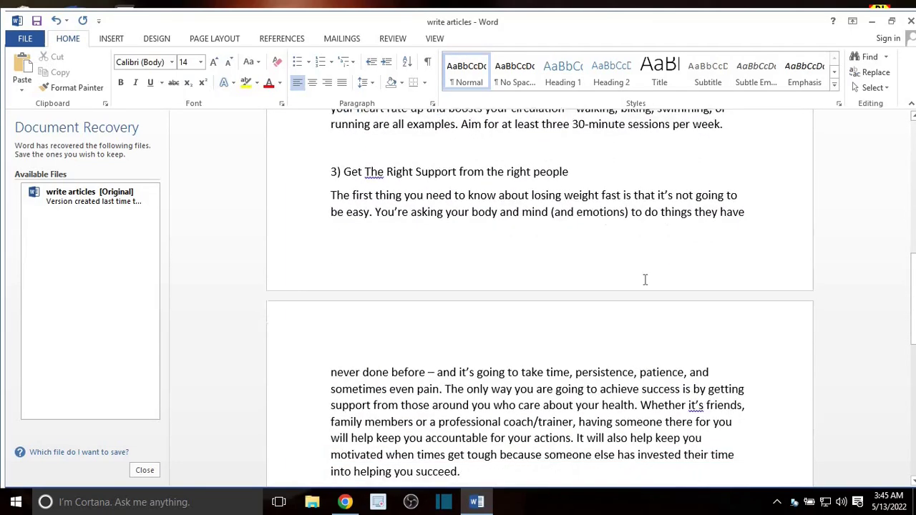
{"action": "key", "text": "alt+Tab"}
{"action": "scroll", "coordinate": [487, 265], "scroll_direction": "down", "scroll_amount": 3}
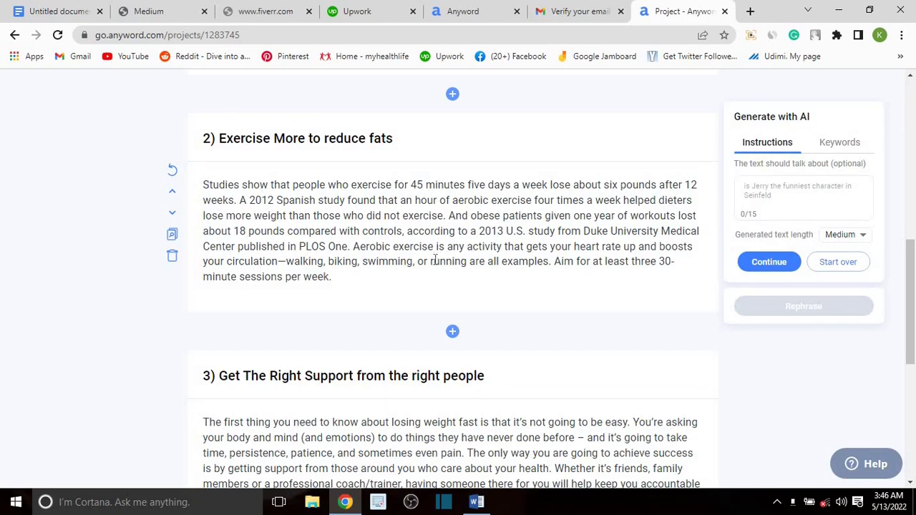
{"action": "scroll", "coordinate": [399, 251], "scroll_direction": "down", "scroll_amount": 5}
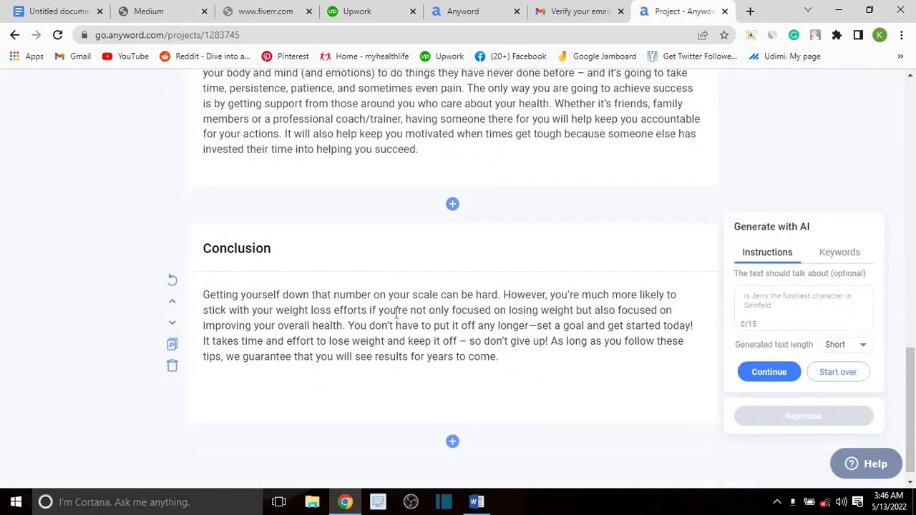